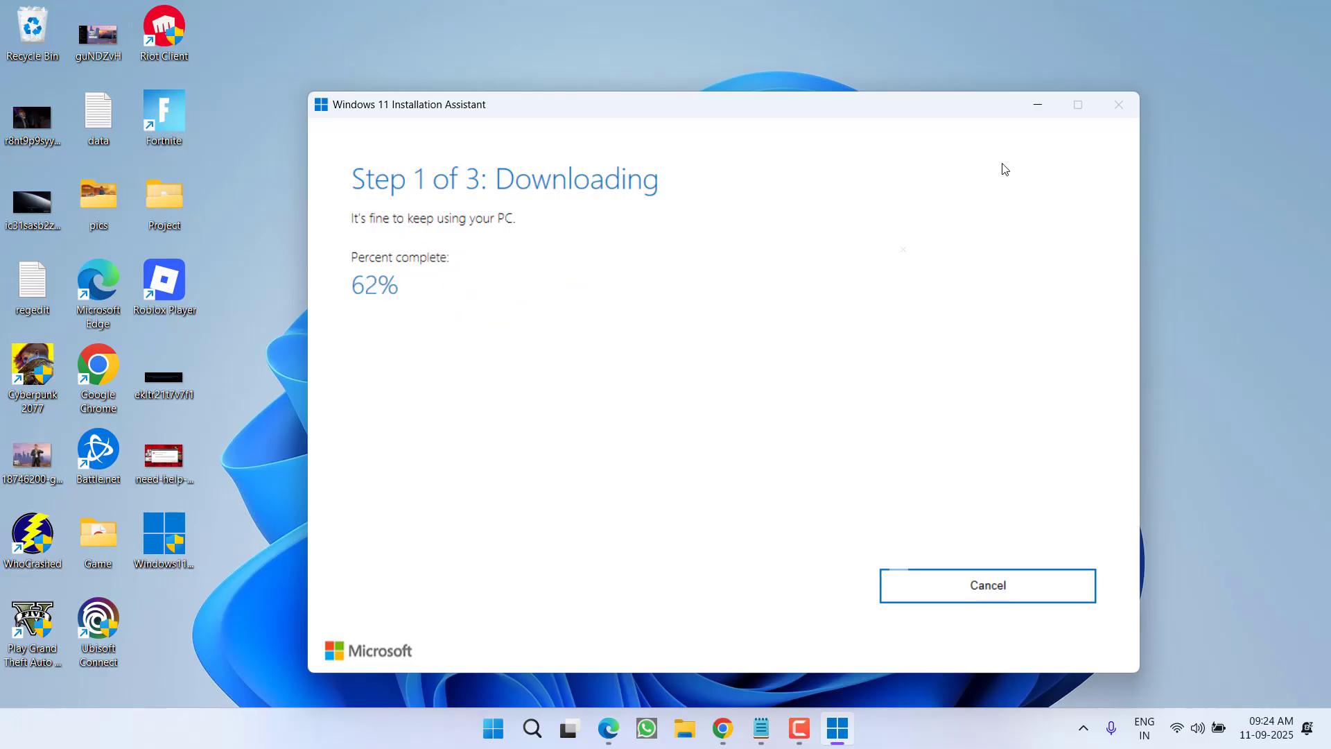
# Step: Minimize the Windows 11 Installation Assistant while its download sits at 62%
pyautogui.click(1038, 104)
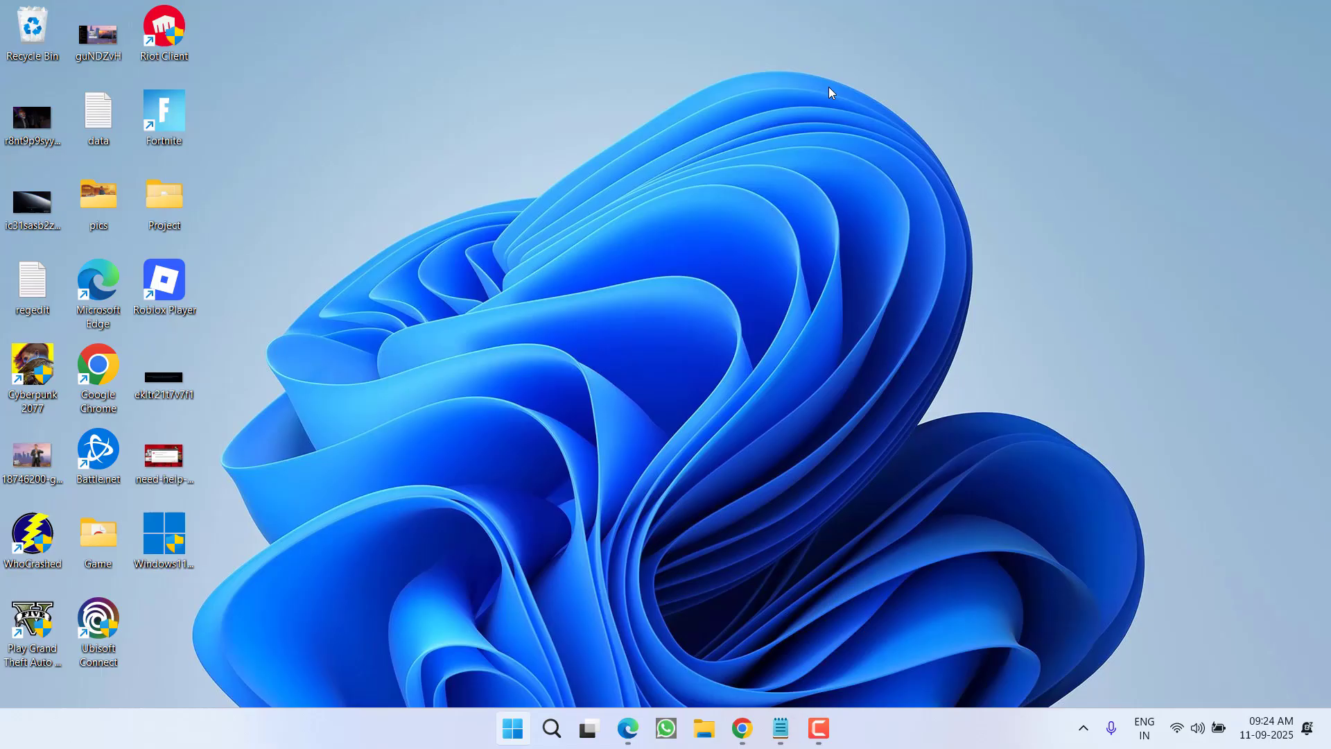
# Step: Switch off Real-time protection under Virus & threat protection settings in Windows Security, approving the UAC prompt
pyautogui.press('super')
pyautogui.write('windows')
pyautogui.press('Return')
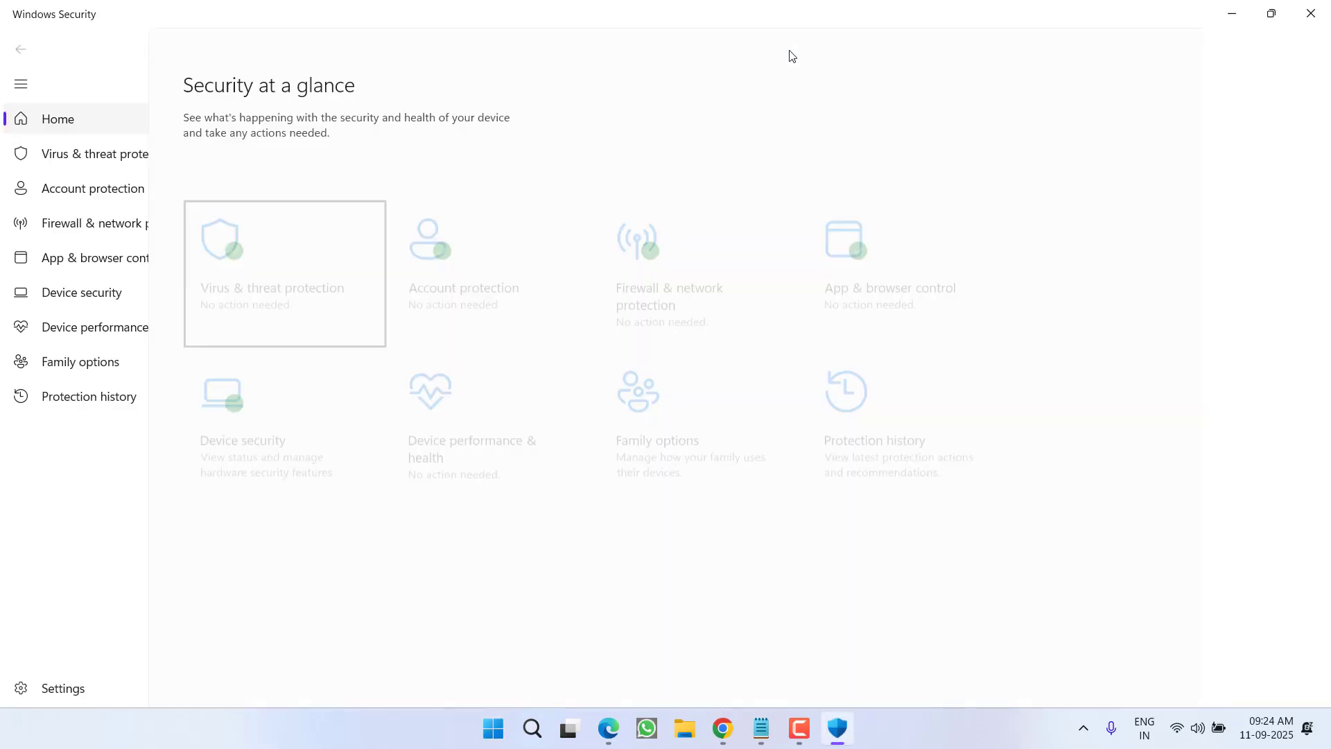
pyautogui.click(439, 291)
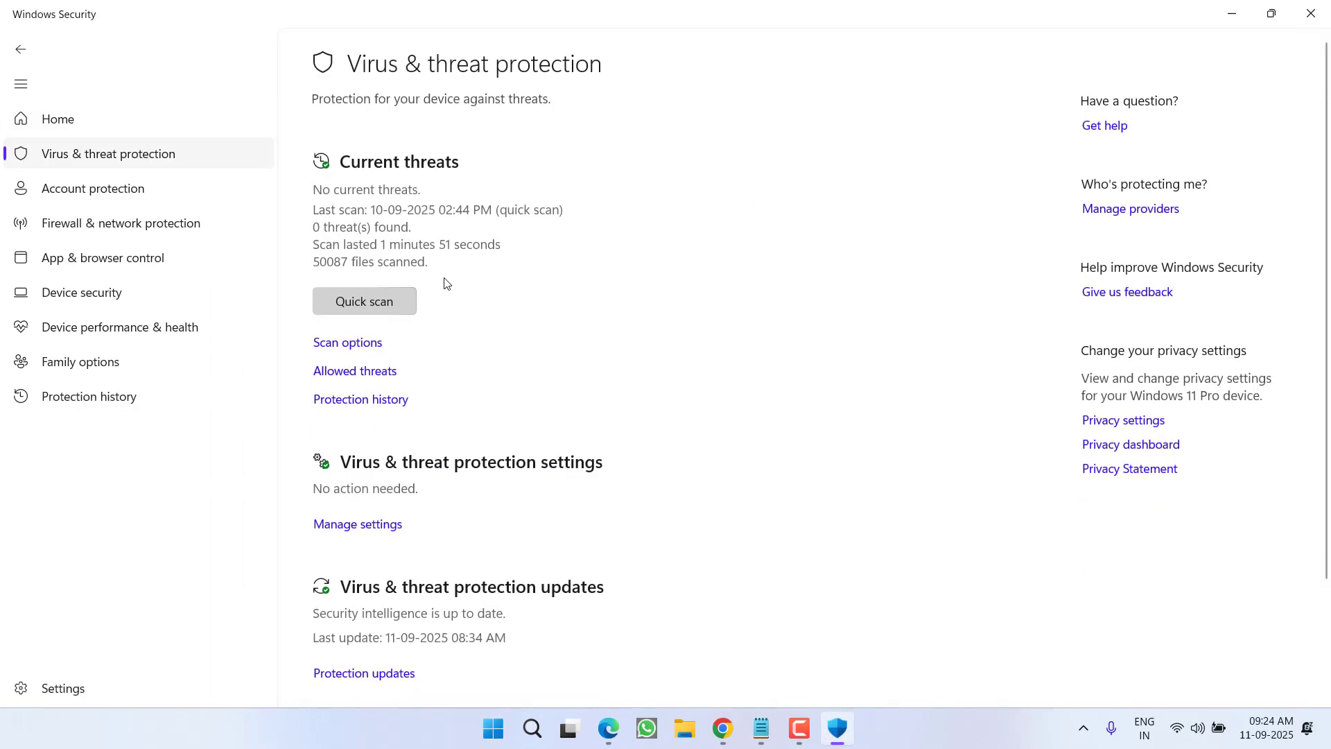
pyautogui.click(378, 532)
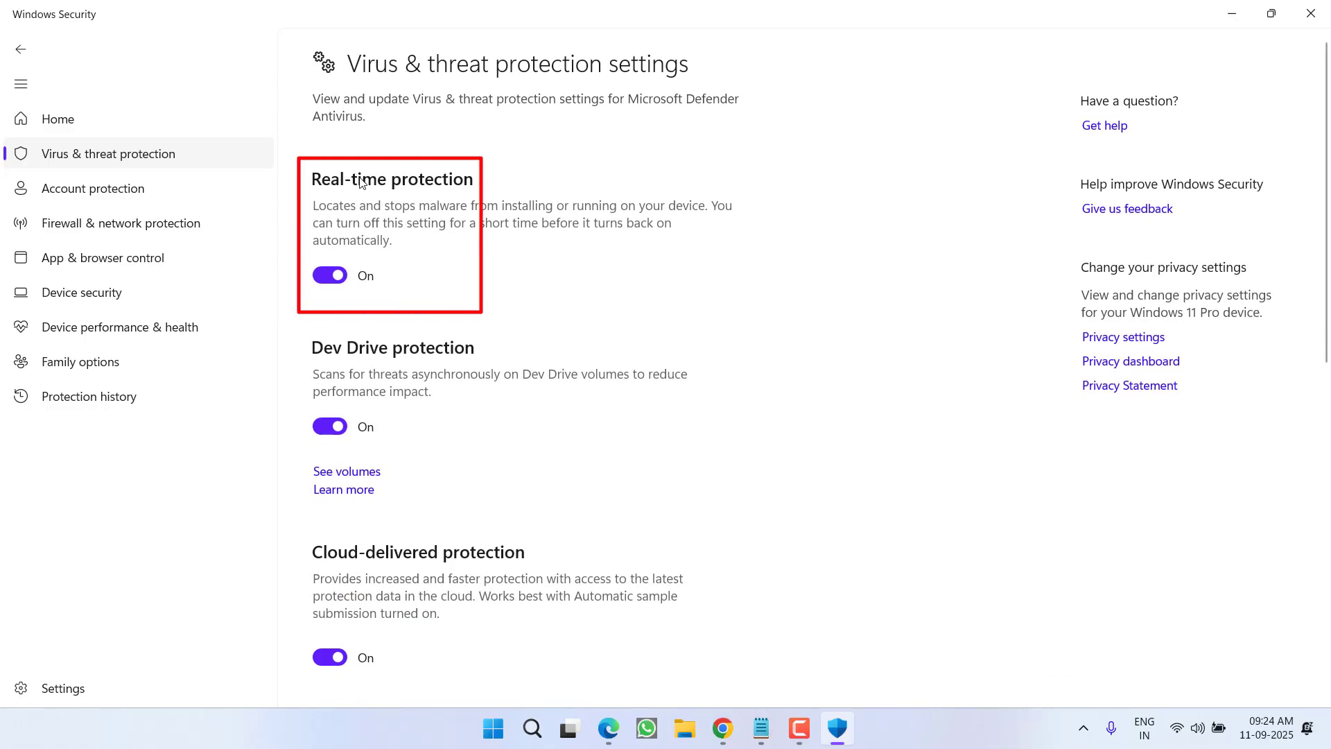
pyautogui.click(329, 275)
pyautogui.click(537, 501)
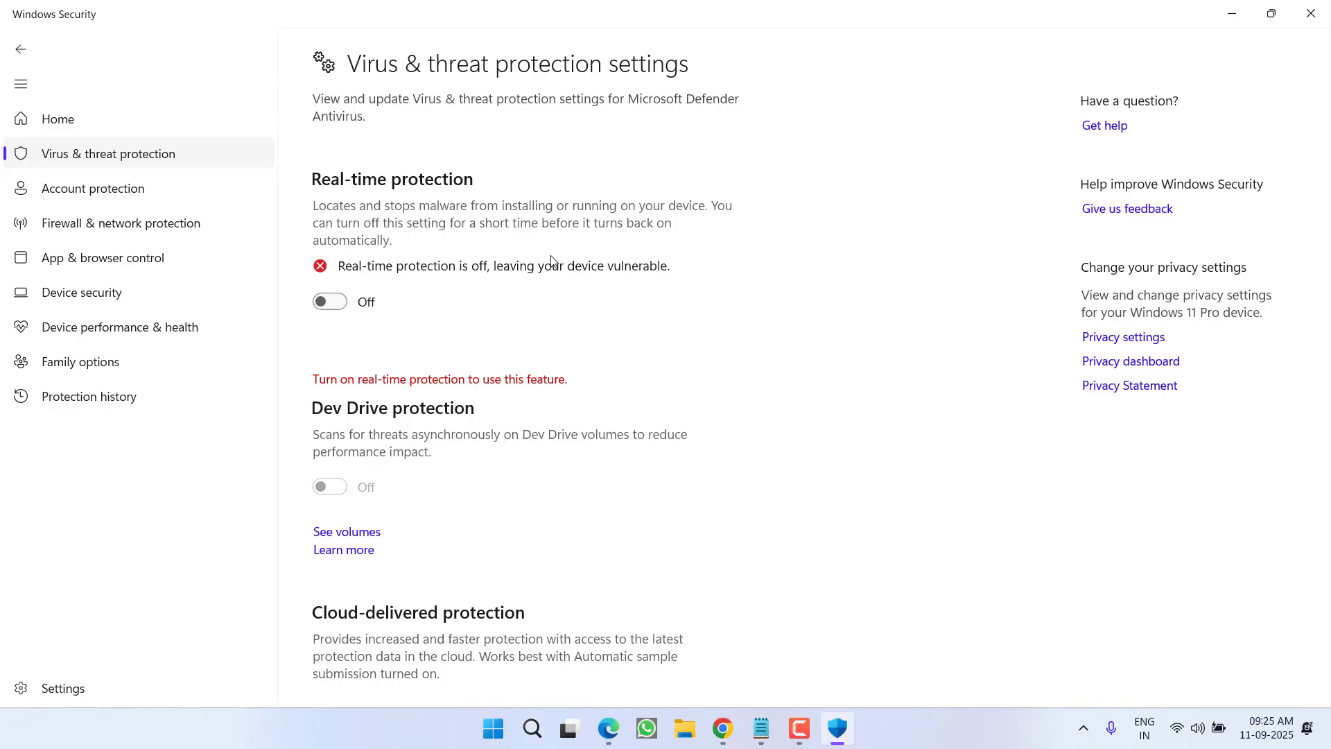
# Step: Open Command Prompt as administrator and move Notepad aside so the console is visible
pyautogui.press('super')
pyautogui.write('cmd')
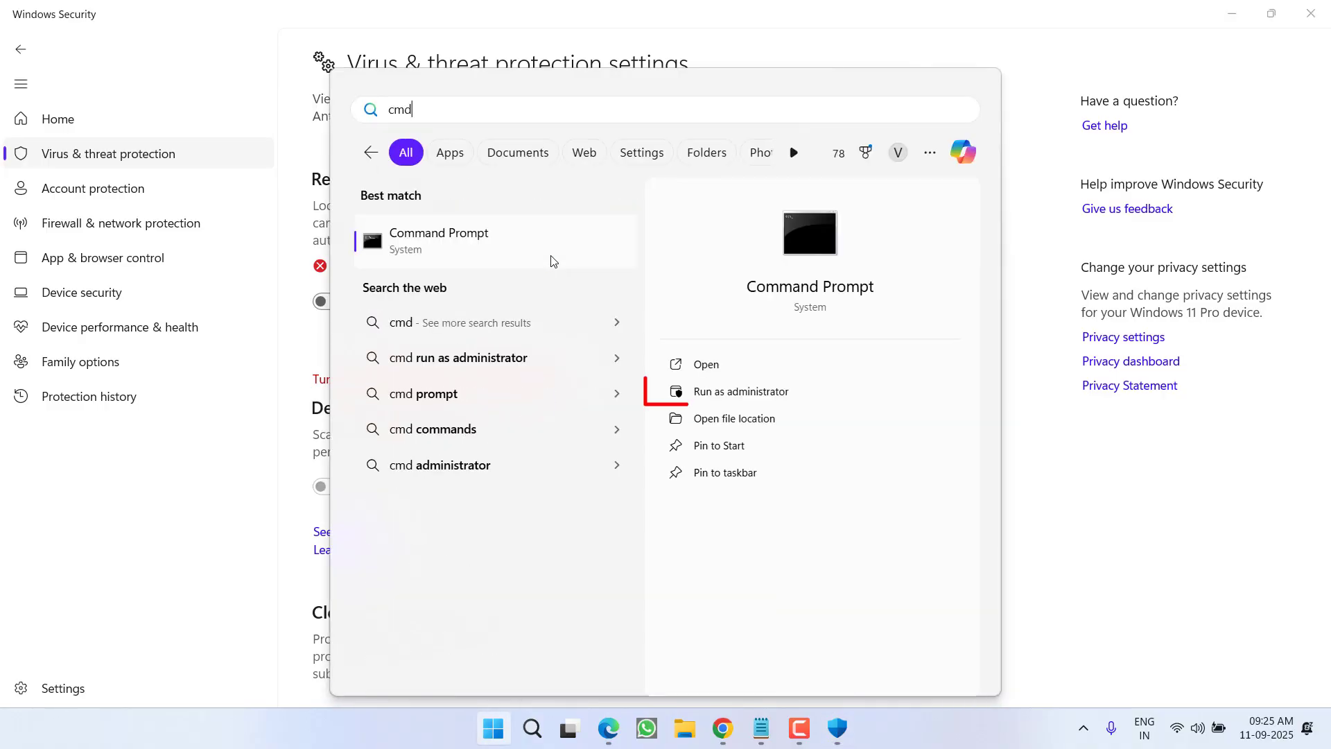
pyautogui.click(851, 395)
pyautogui.click(577, 509)
pyautogui.click(410, 333)
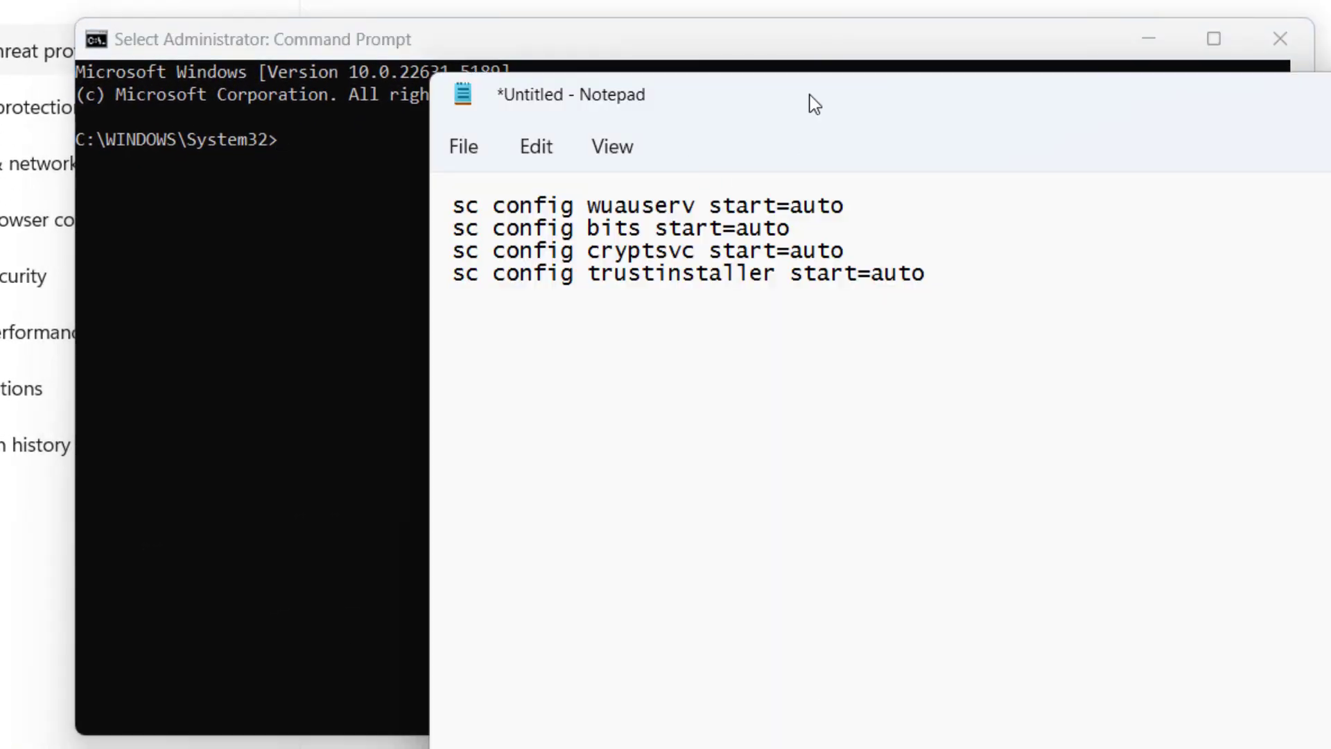
pyautogui.moveTo(815, 104); pyautogui.dragTo(1285, 86)
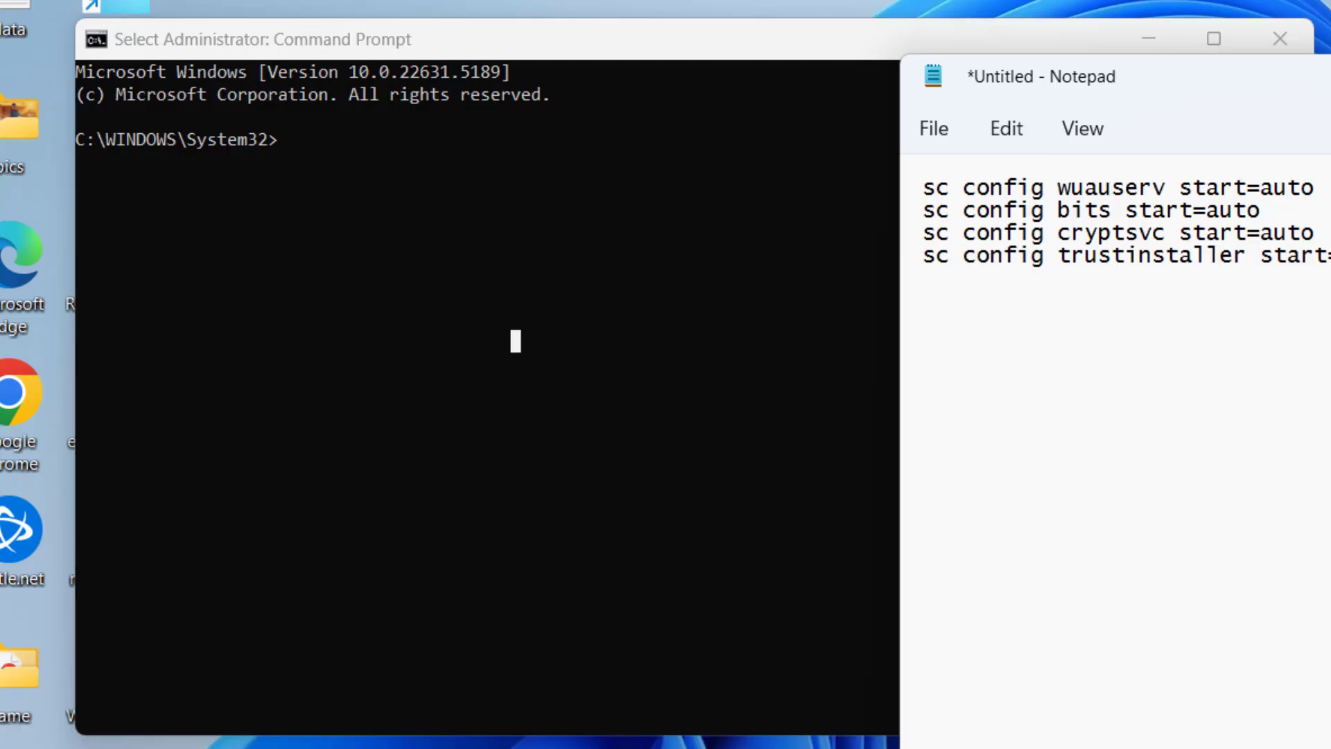
# Step: Run 'sc config wuauserv start=auto' and 'sc config bits start=auto' copied from Notepad
pyautogui.moveTo(1328, 188); pyautogui.dragTo(914, 191)
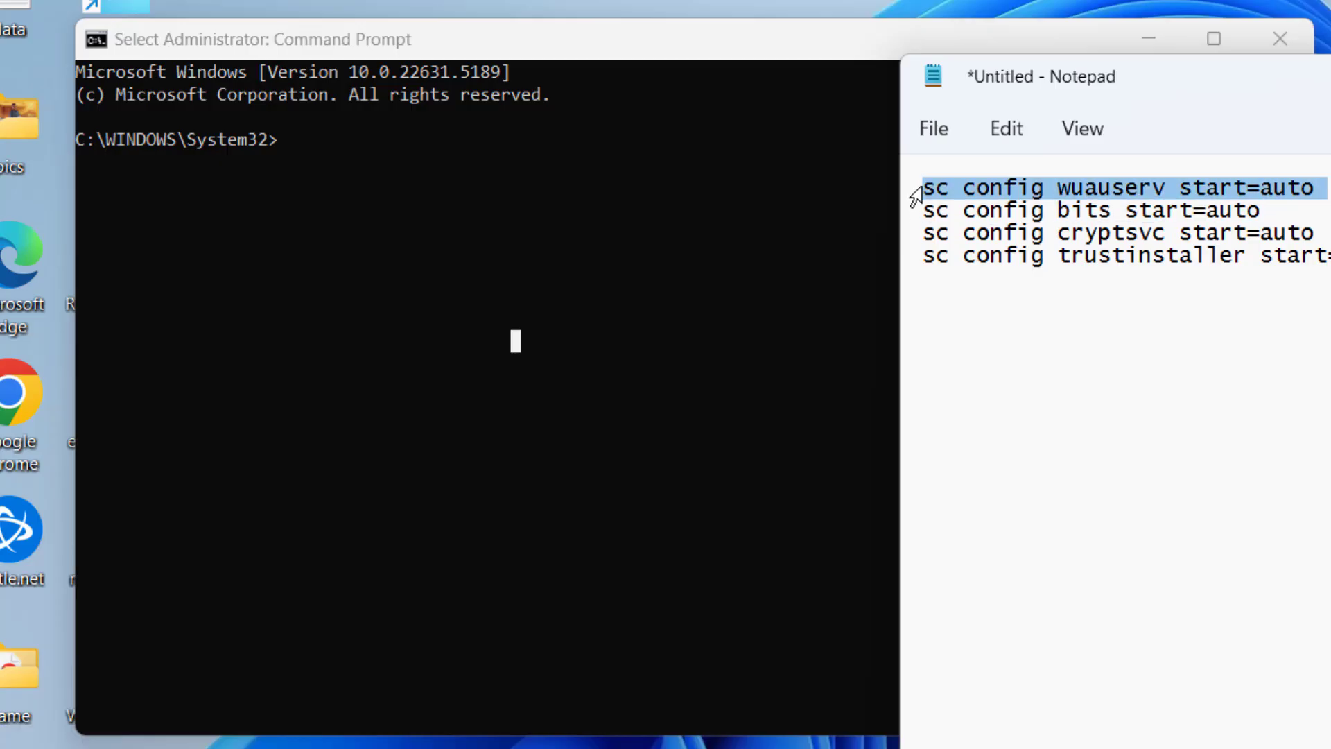
pyautogui.rightClick(914, 196)
pyautogui.click(997, 325)
pyautogui.click(422, 205)
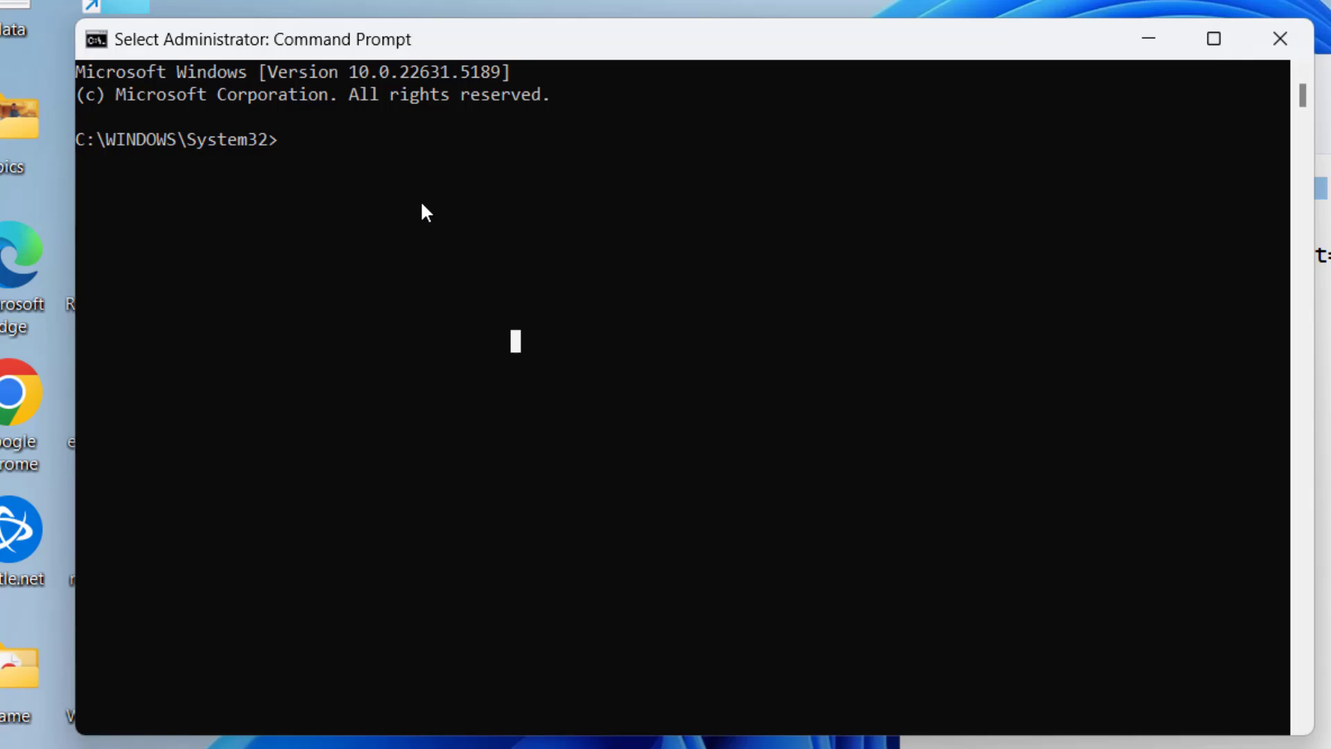
pyautogui.rightClick(729, 227)
pyautogui.press('Return')
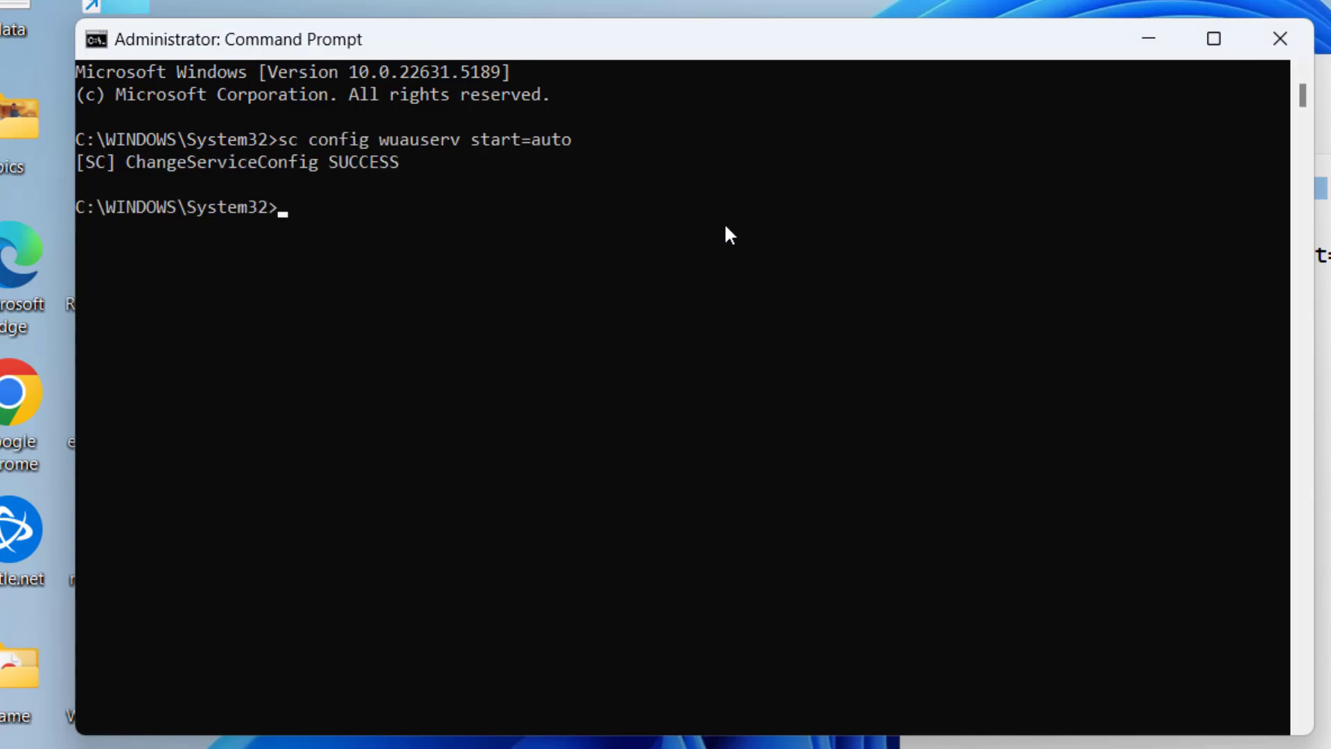
pyautogui.click(1157, 193)
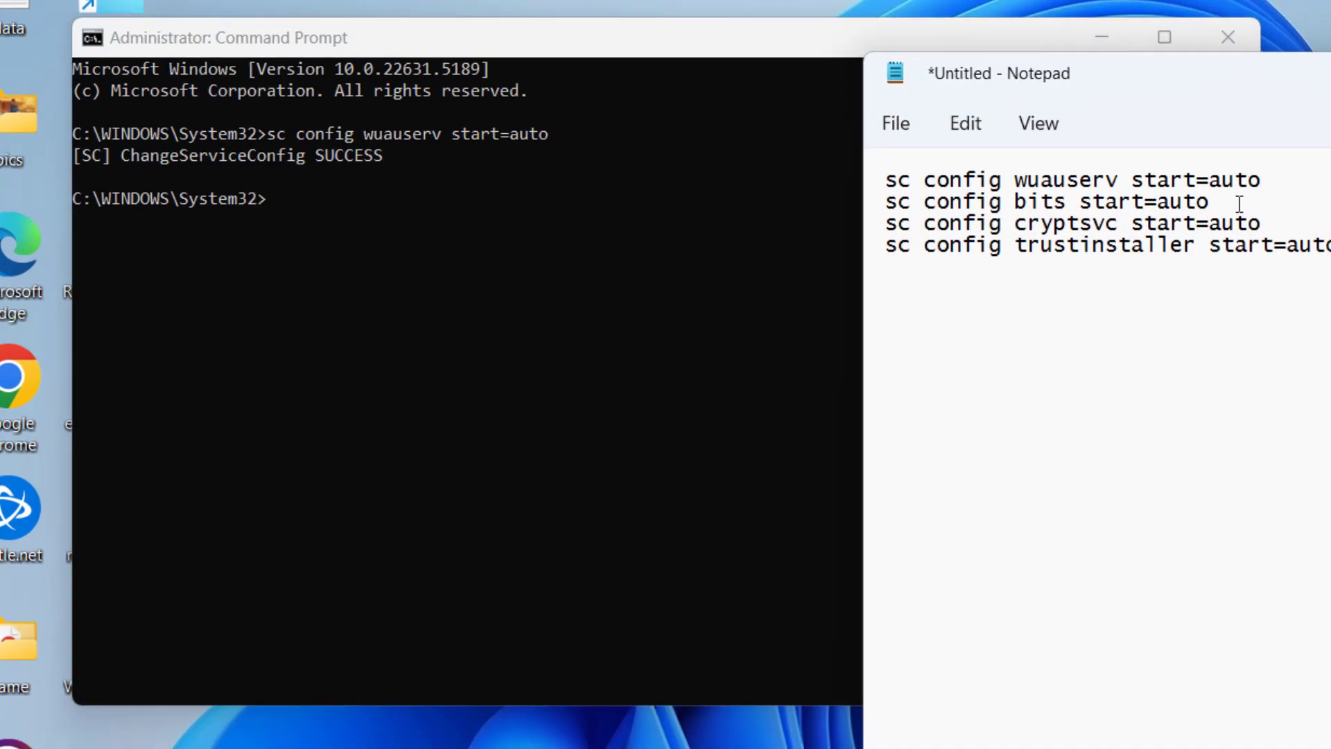
pyautogui.moveTo(1158, 192); pyautogui.dragTo(839, 194)
pyautogui.rightClick(838, 195)
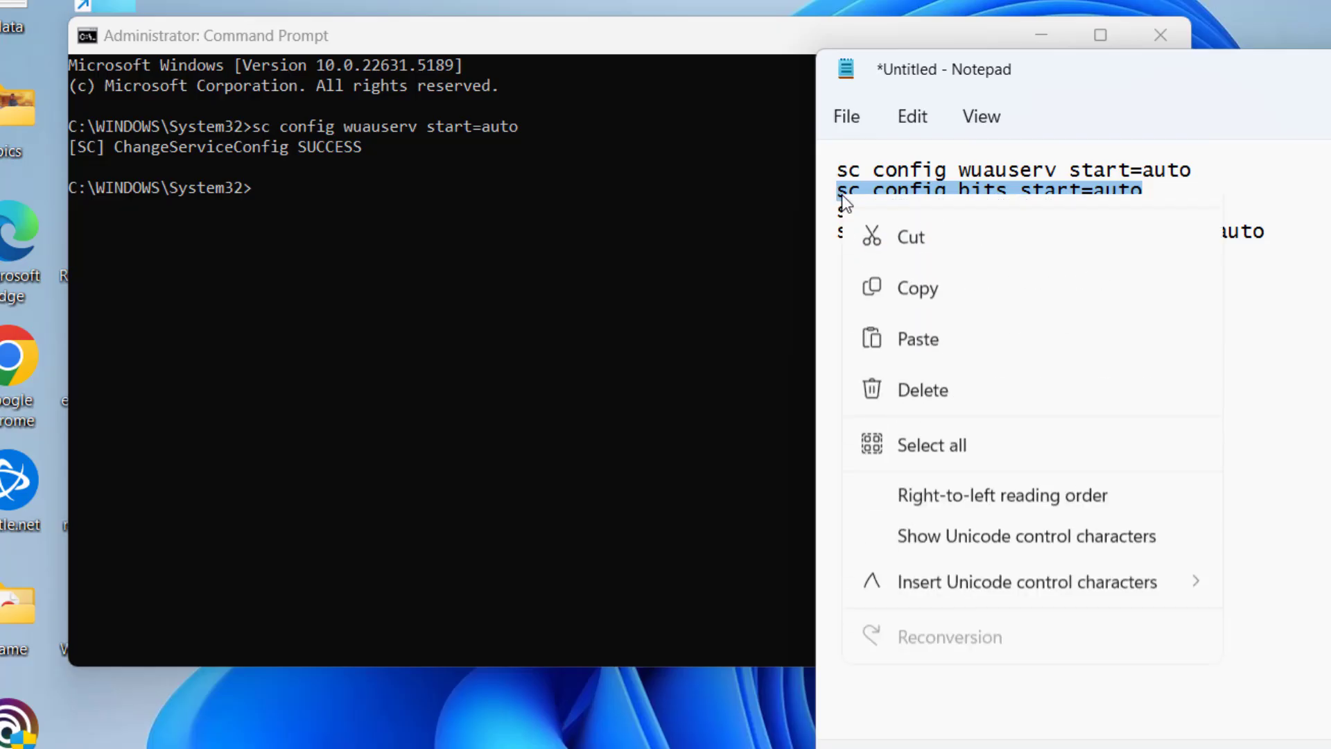
pyautogui.click(915, 330)
pyautogui.click(662, 285)
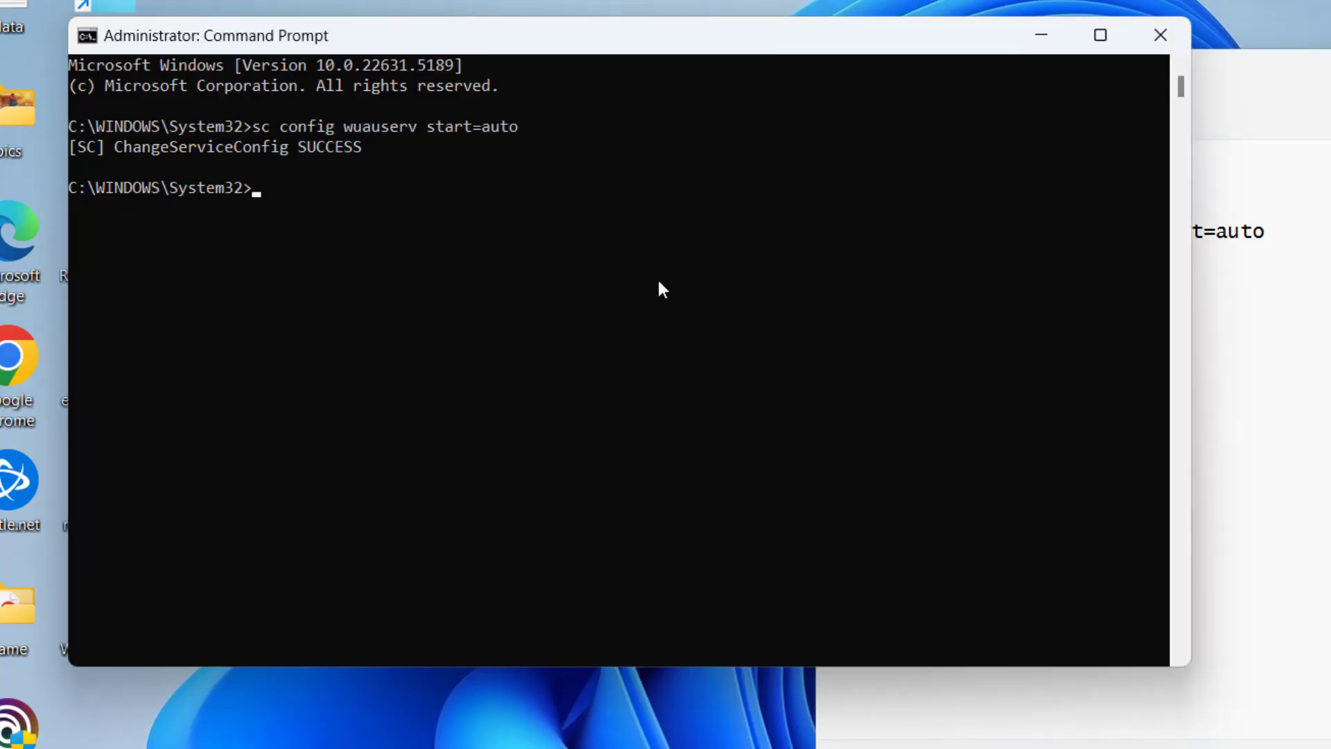
pyautogui.rightClick(660, 283)
pyautogui.press('Return')
# Step: Run the cryptsvc and trustinstaller start=auto commands; trustinstaller fails as not installed
pyautogui.click(1142, 259)
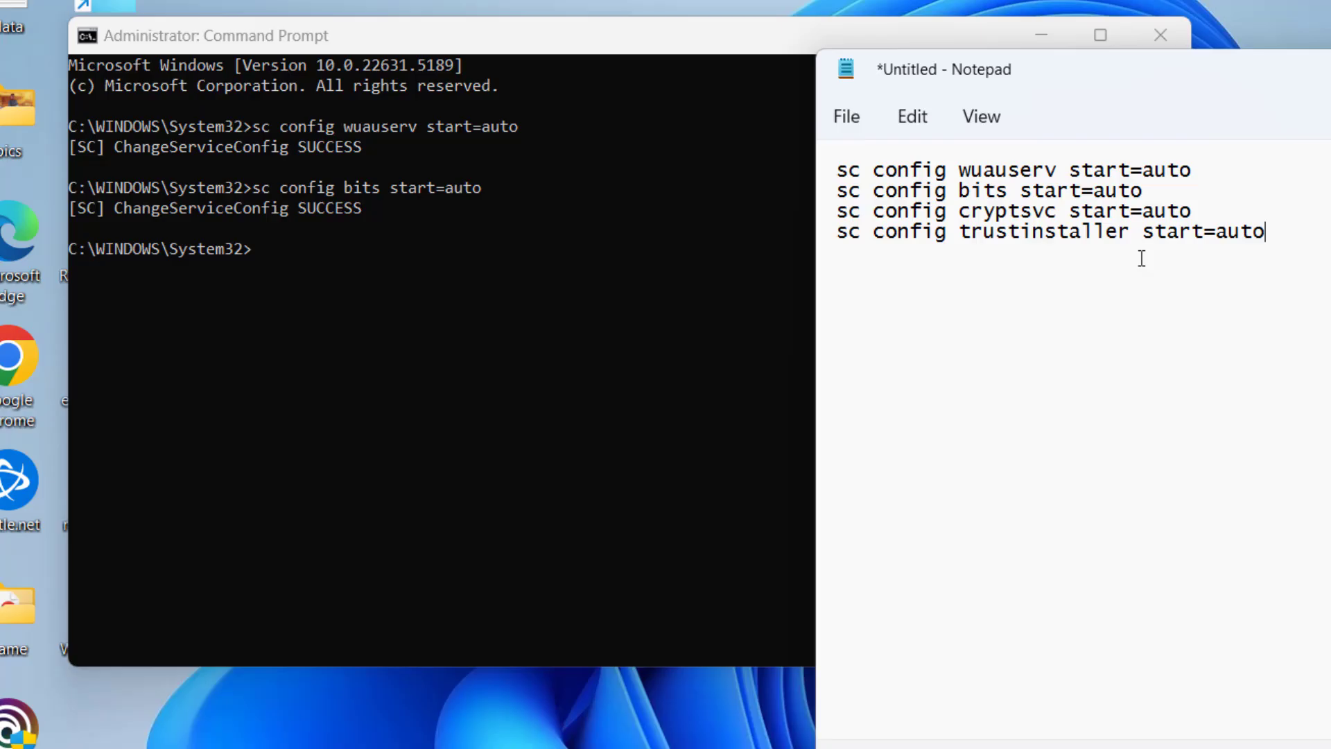
pyautogui.moveTo(1192, 210); pyautogui.dragTo(834, 217)
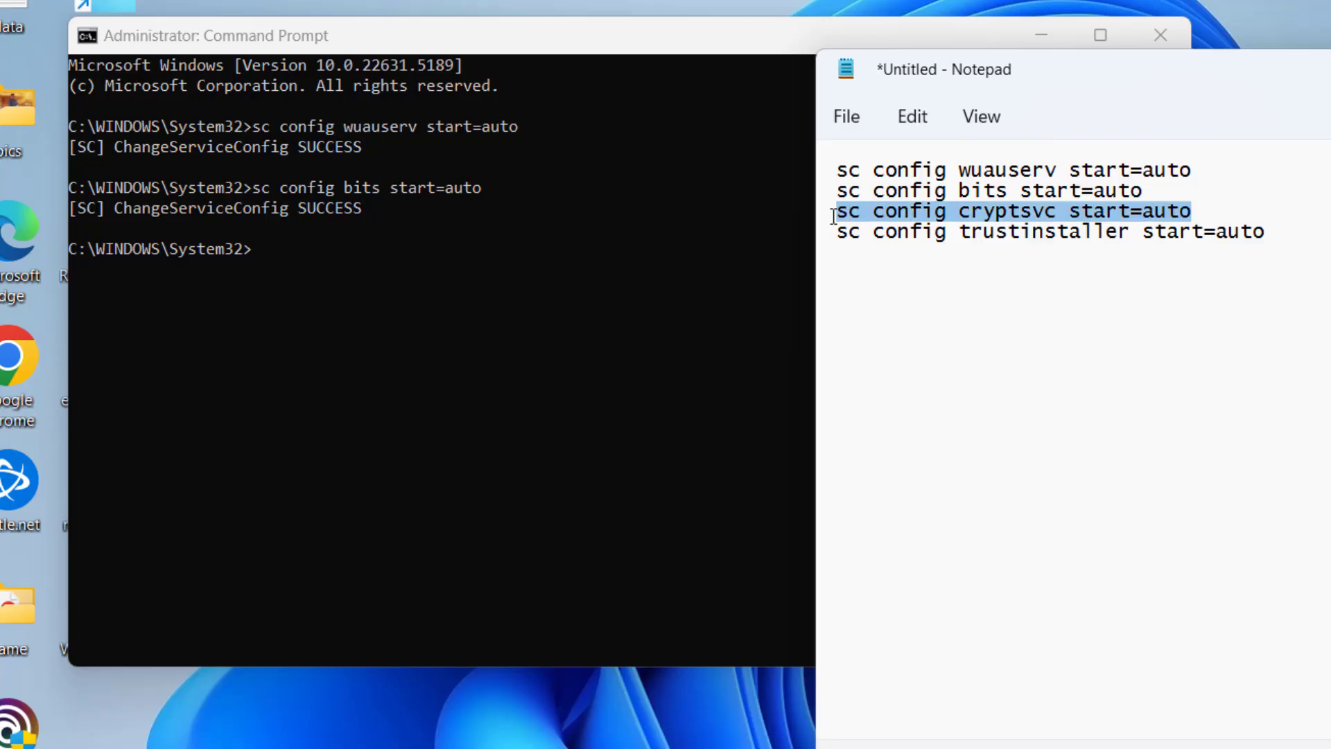
pyautogui.click(538, 270)
pyautogui.rightClick(538, 270)
pyautogui.press('Return')
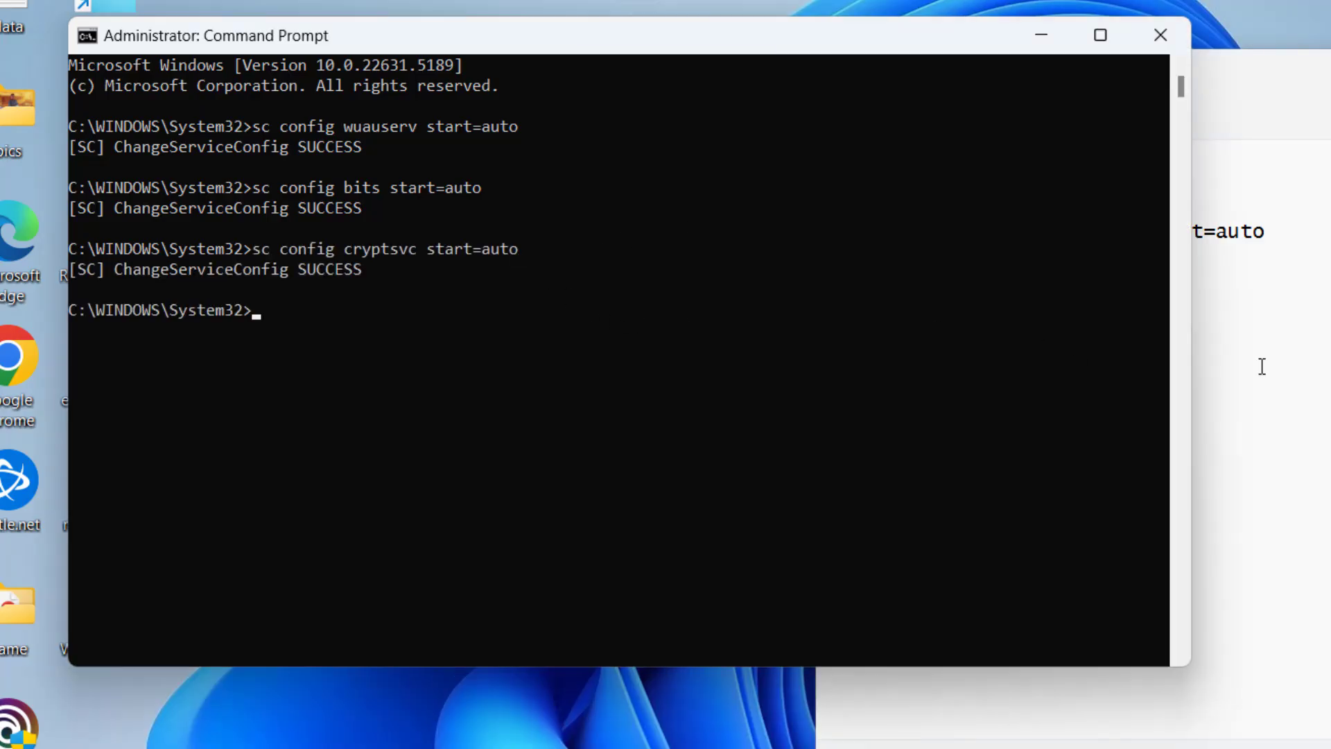
pyautogui.click(1311, 283)
pyautogui.moveTo(1288, 240); pyautogui.dragTo(841, 236)
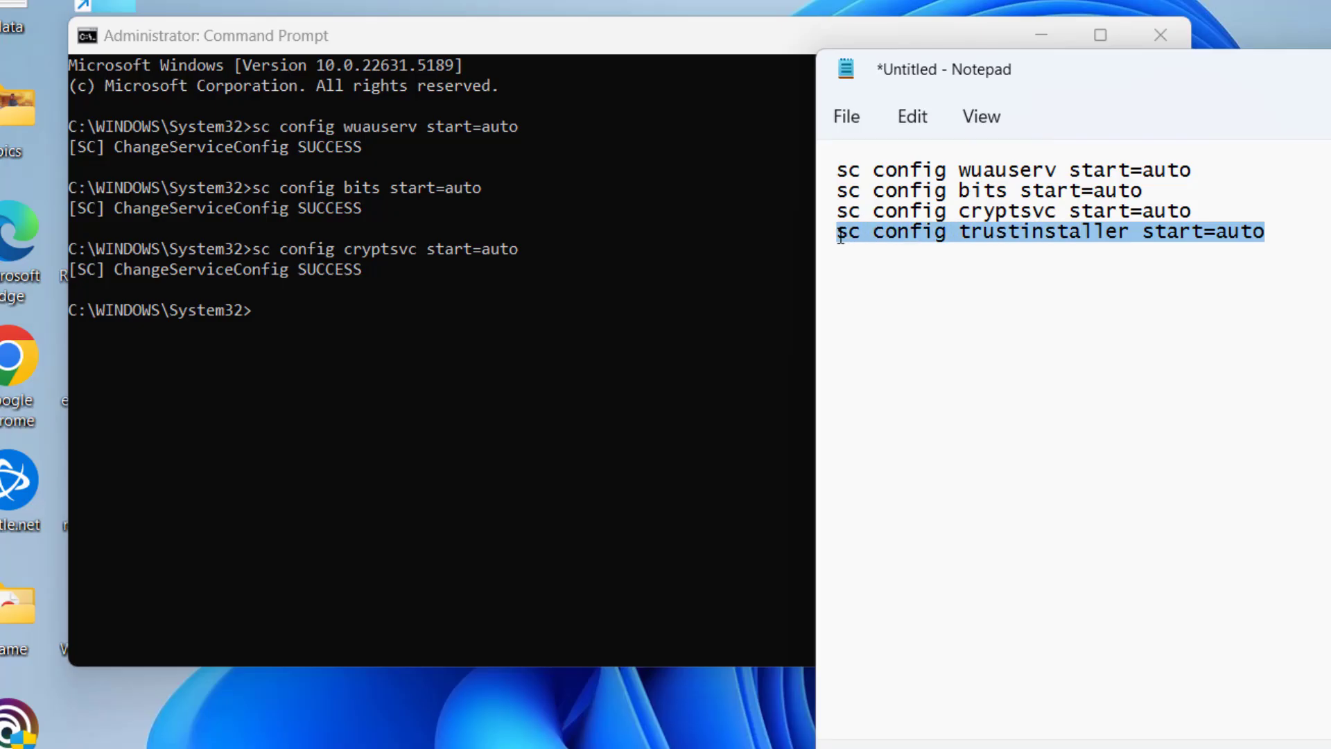
pyautogui.click(459, 345)
pyautogui.rightClick(459, 345)
pyautogui.press('Return')
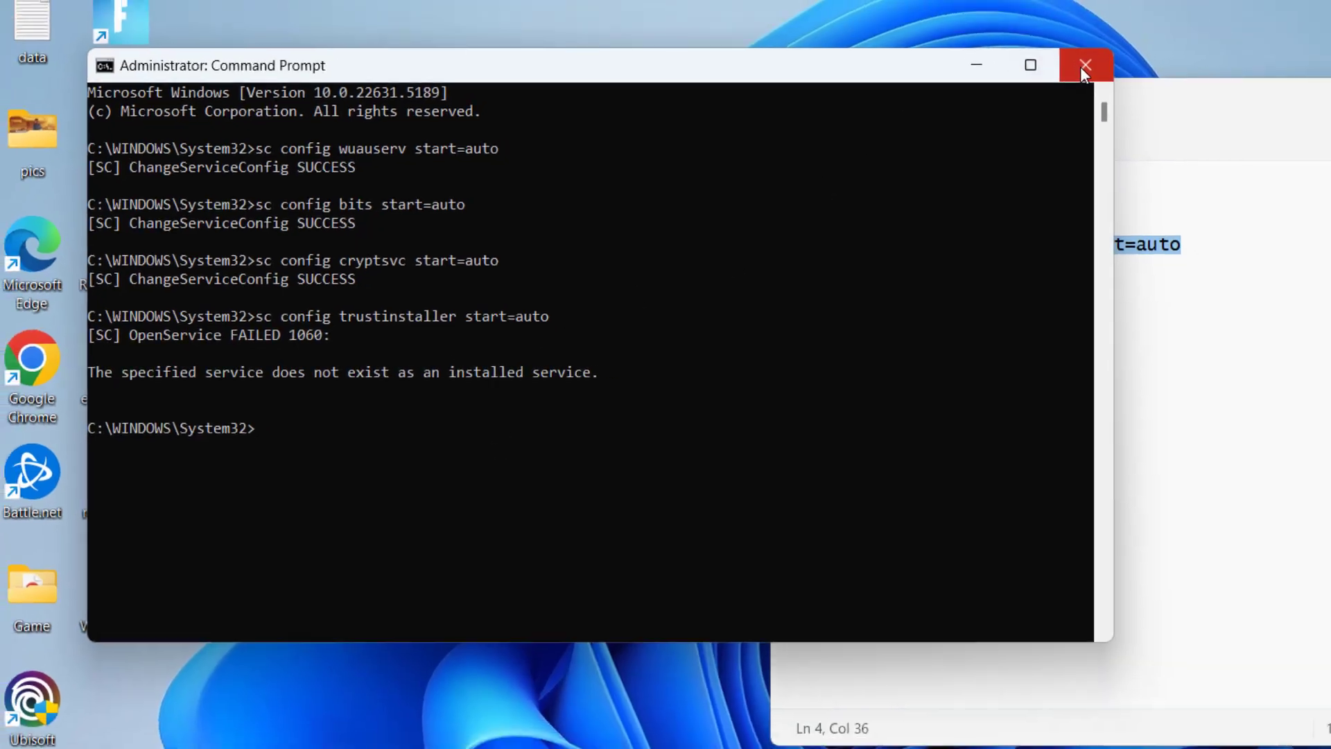
# Step: Close Command Prompt and minimize Notepad to clear the desktop
pyautogui.click(1160, 34)
pyautogui.moveTo(1247, 59); pyautogui.dragTo(884, 20)
pyautogui.click(1033, 138)
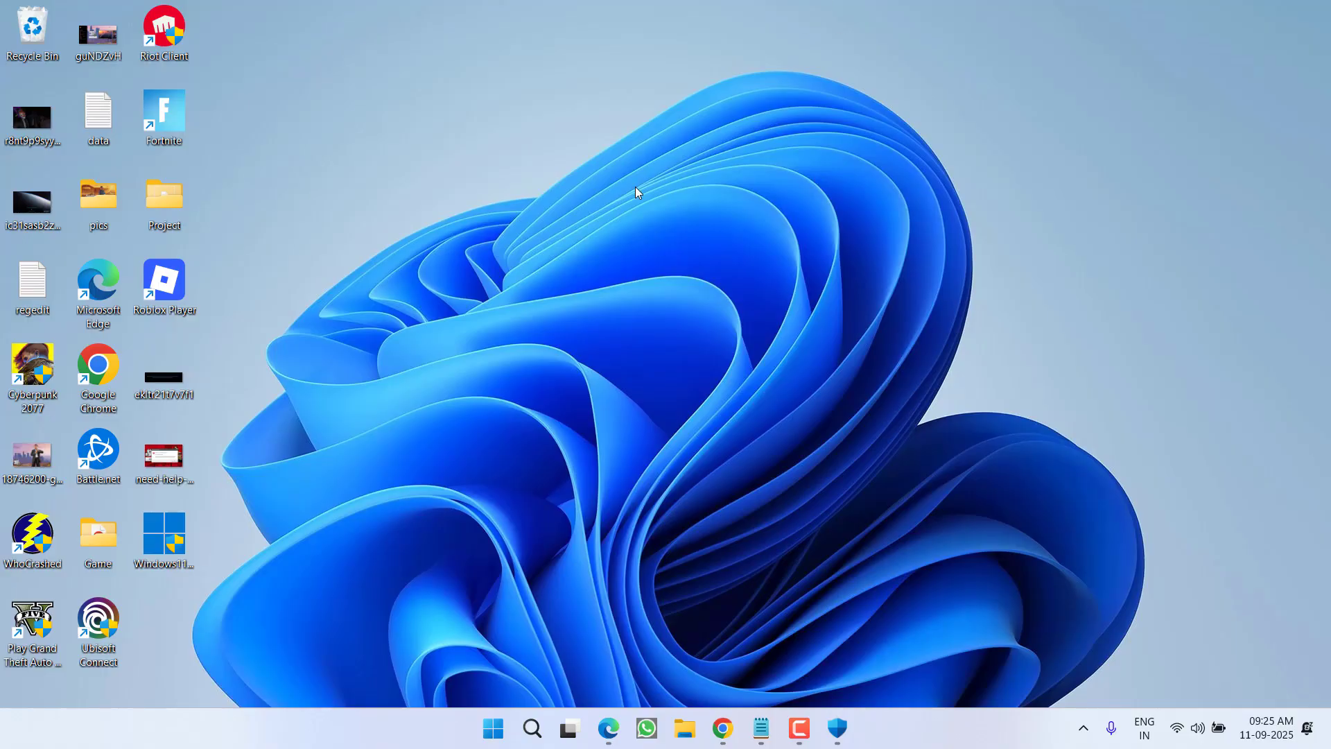
# Step: Open appwiz.cpl from Run and look through the Visual C++ 2015-2022 and Rockstar Games SDK entries
pyautogui.rightClick(494, 728)
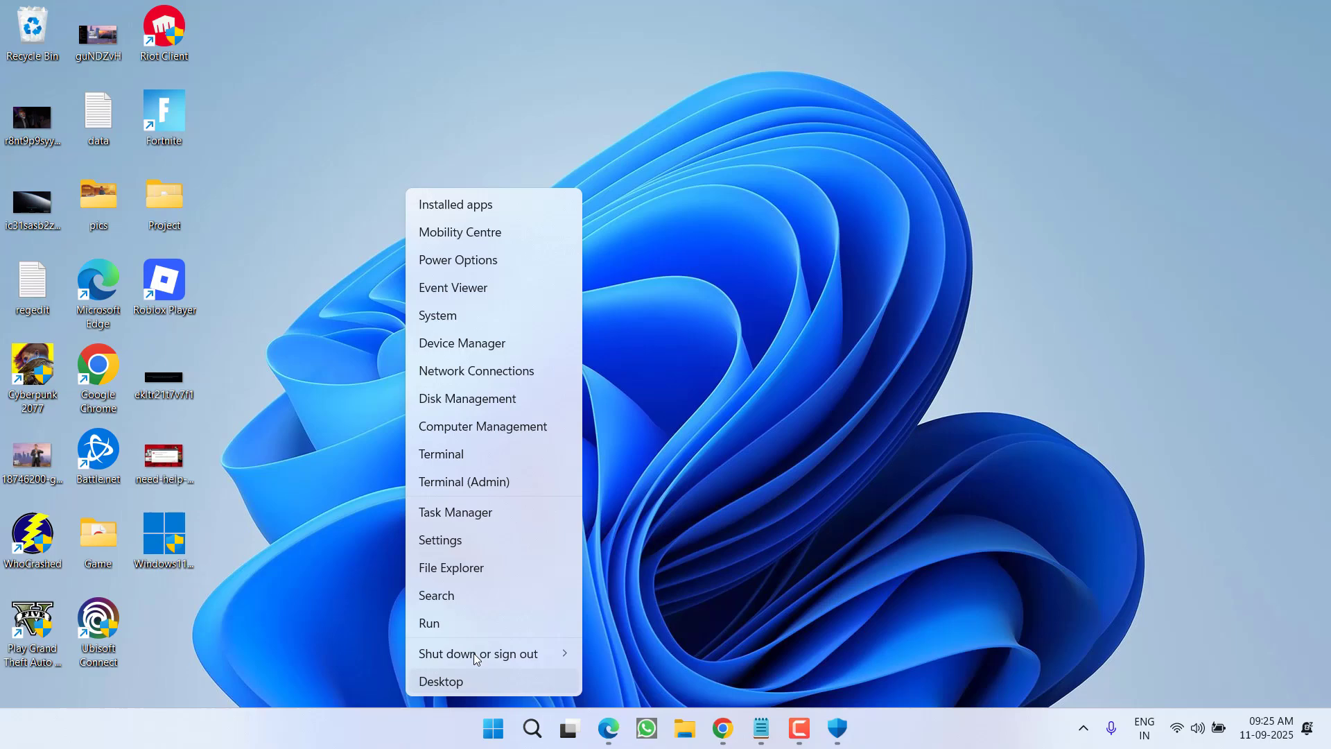
pyautogui.click(429, 623)
pyautogui.write('app')
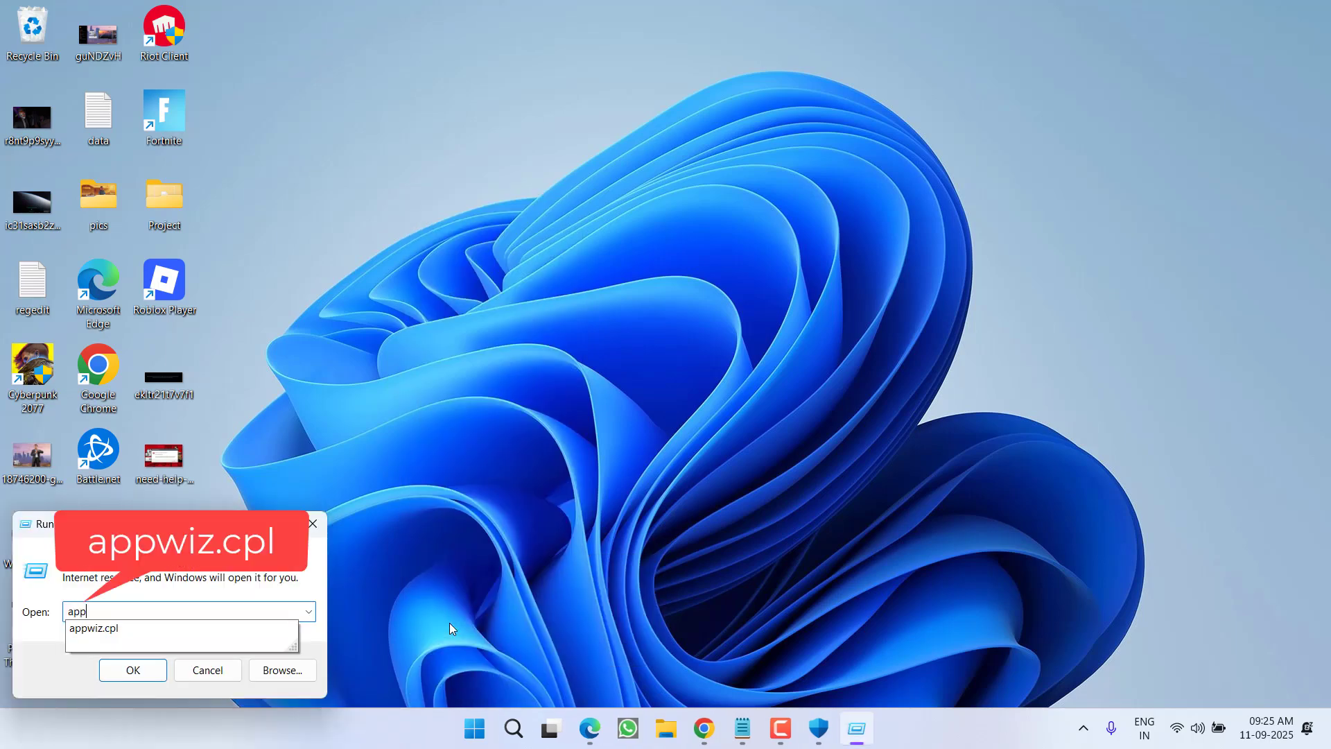
pyautogui.press('Down')
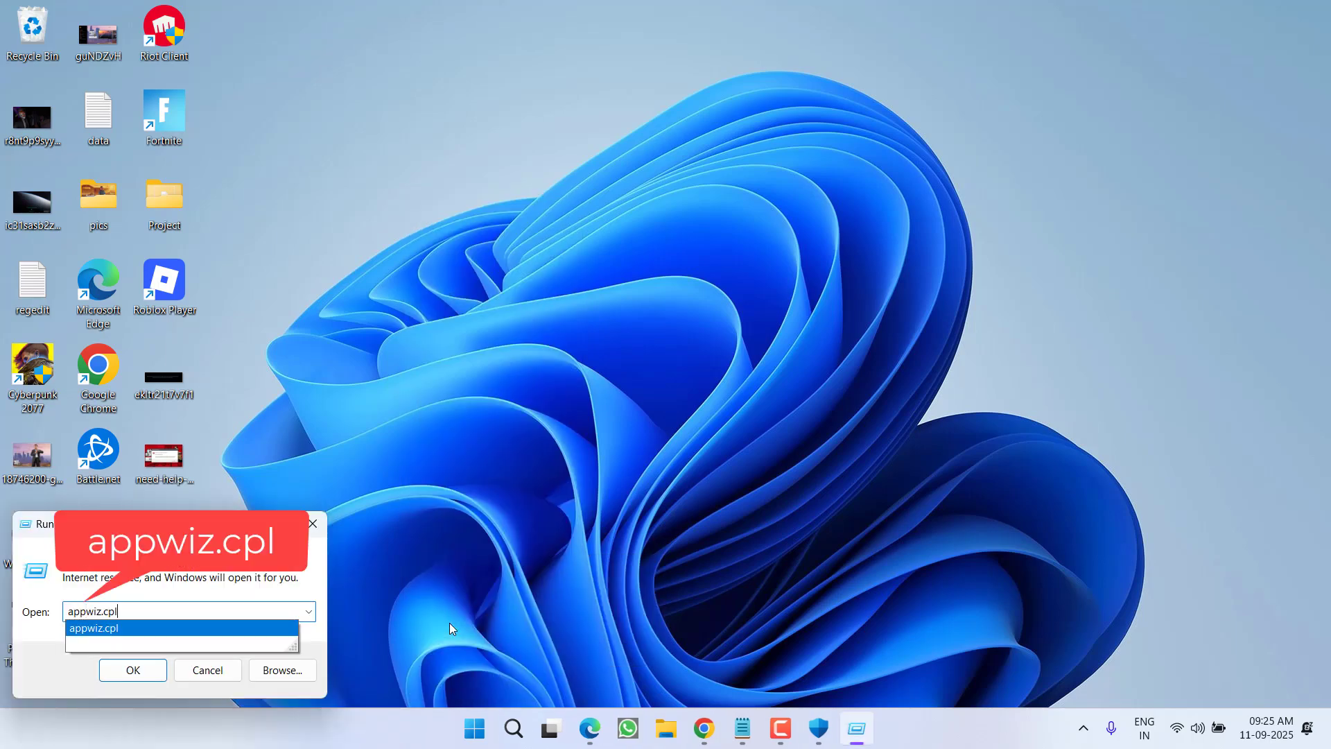
pyautogui.press('Return')
pyautogui.click(362, 314)
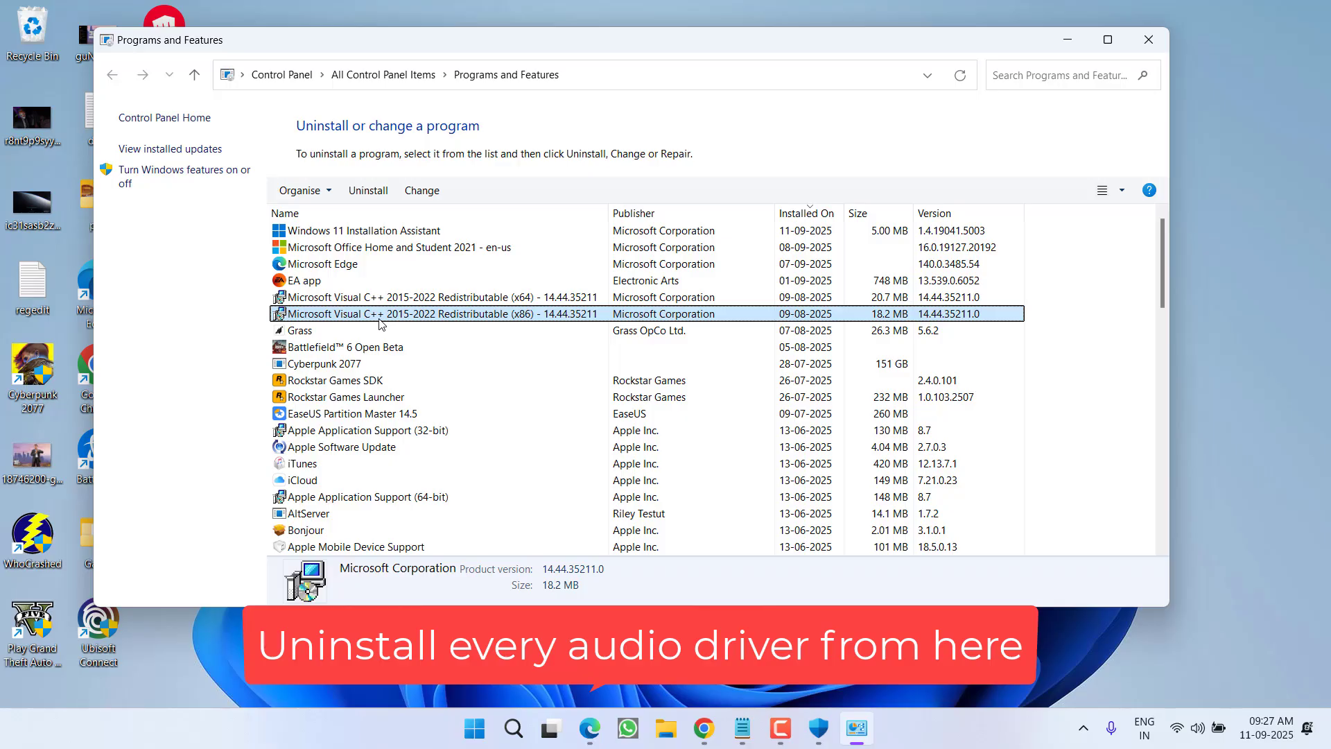
pyautogui.click(374, 298)
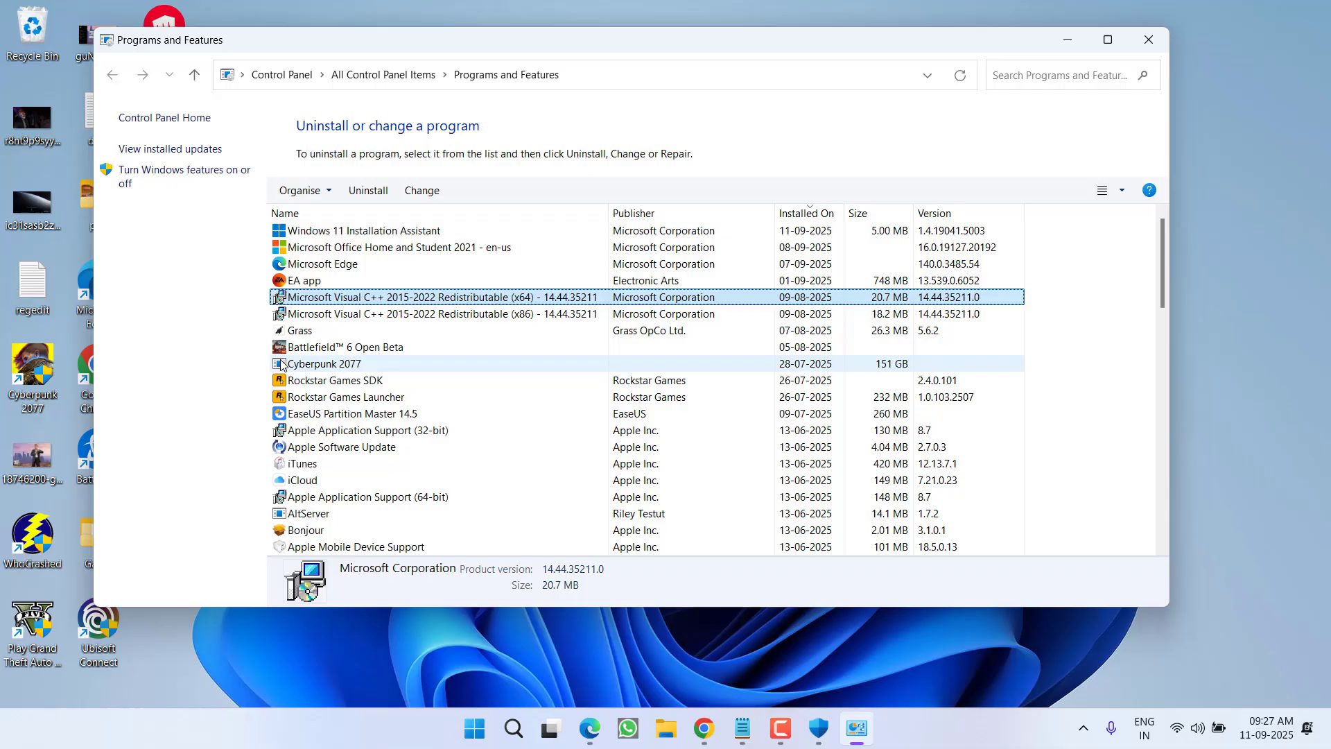
pyautogui.click(378, 380)
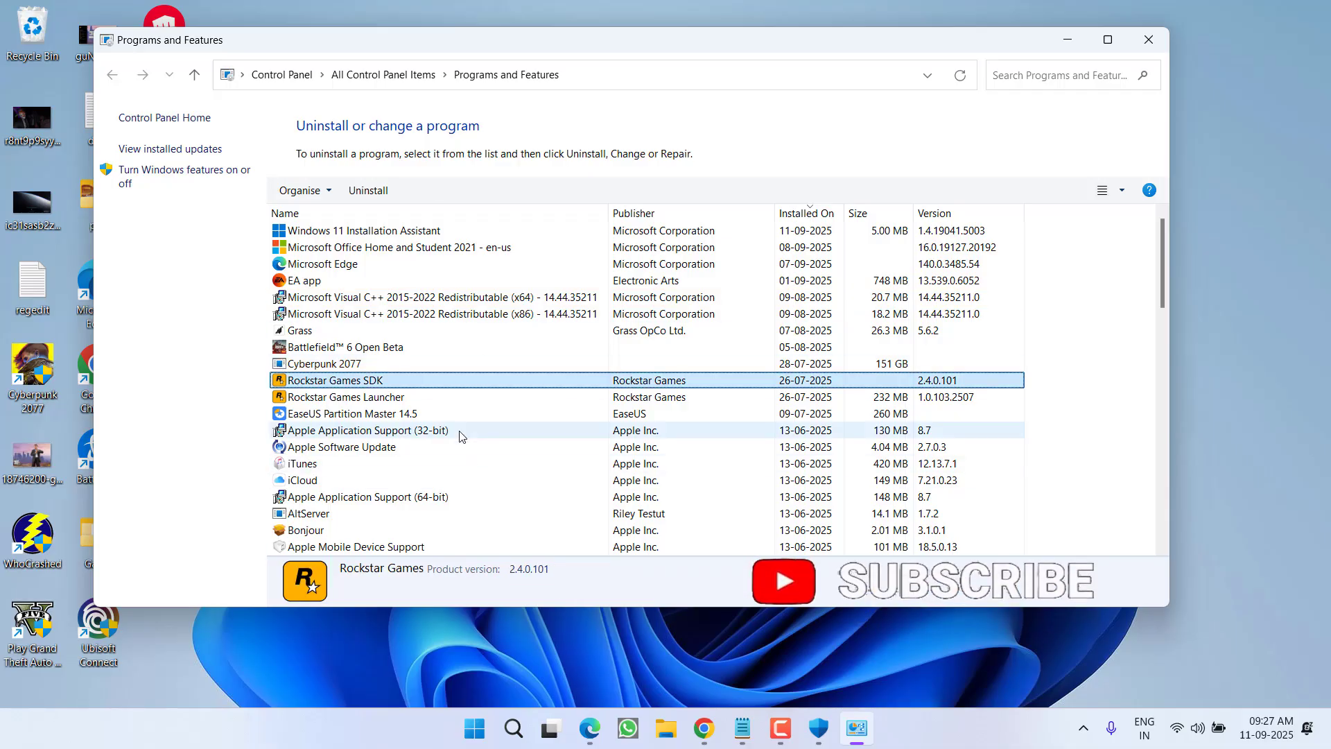
# Step: Close Programs and Features, relaunch the Windows11 shortcut as admin, and bring up the assistant from the tray
pyautogui.click(1148, 41)
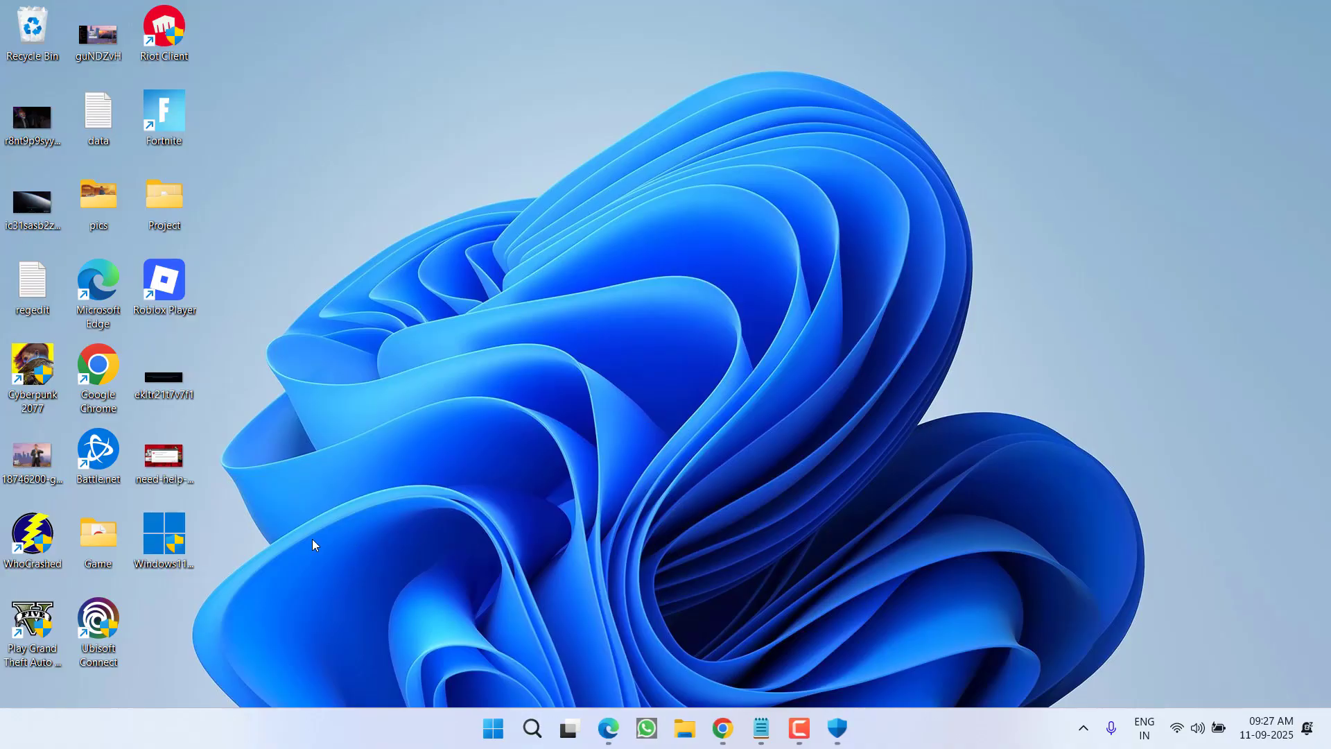
pyautogui.doubleClick(181, 531)
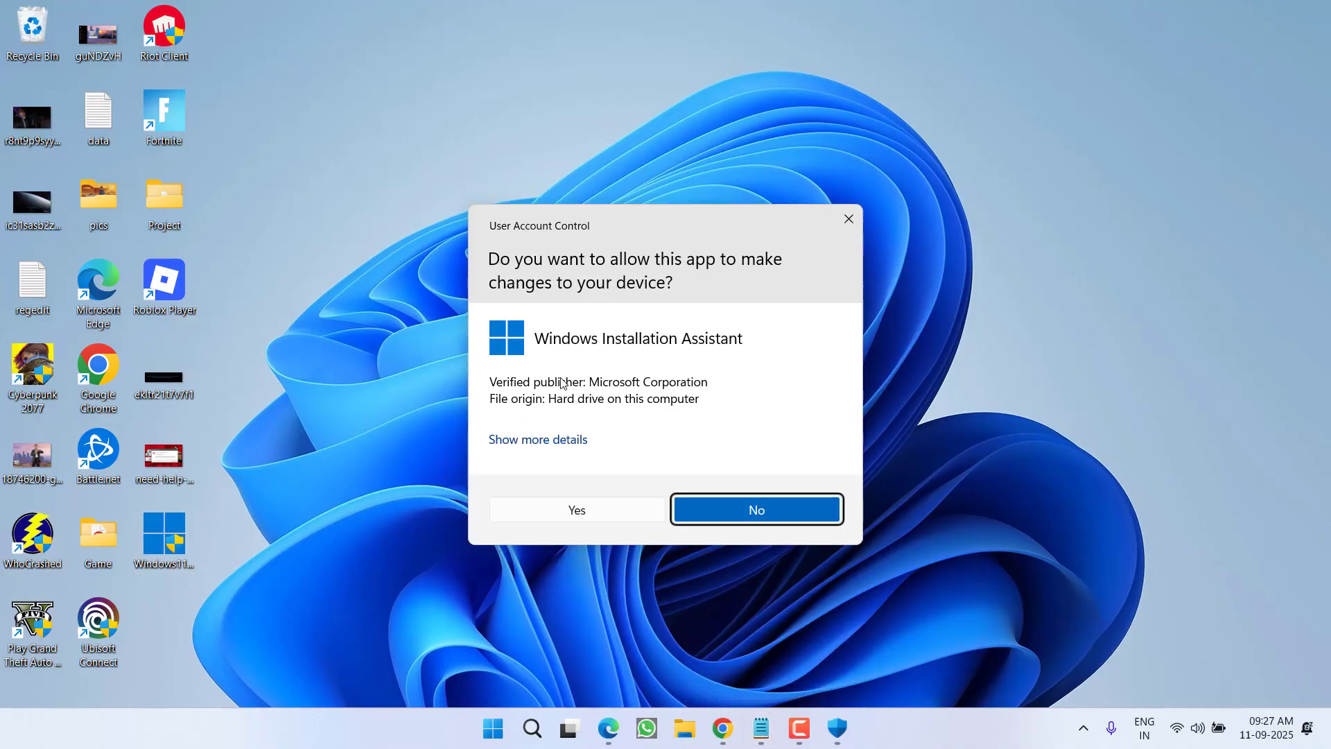
pyautogui.click(592, 512)
pyautogui.click(1084, 727)
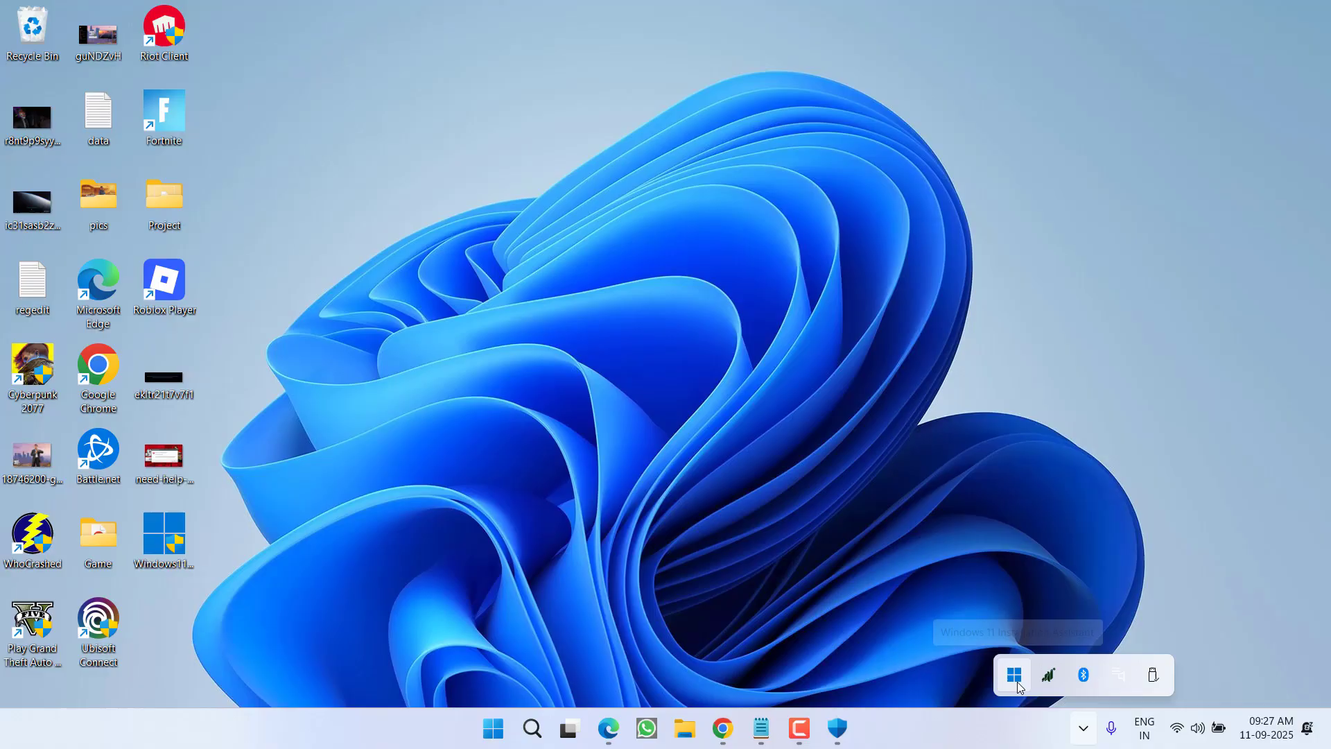
pyautogui.click(1016, 676)
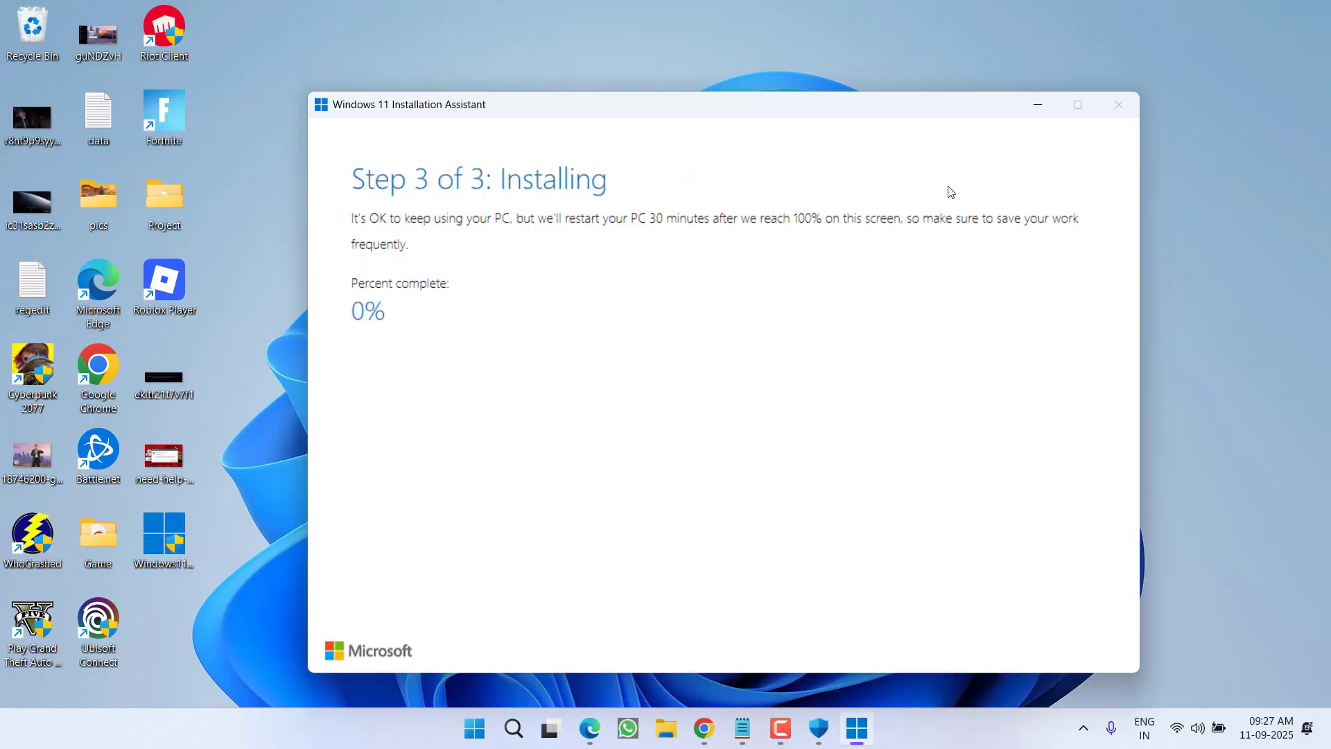
# Step: Minimize the assistant and browse Windows (C:) in File Explorer with hidden items shown
pyautogui.click(1038, 105)
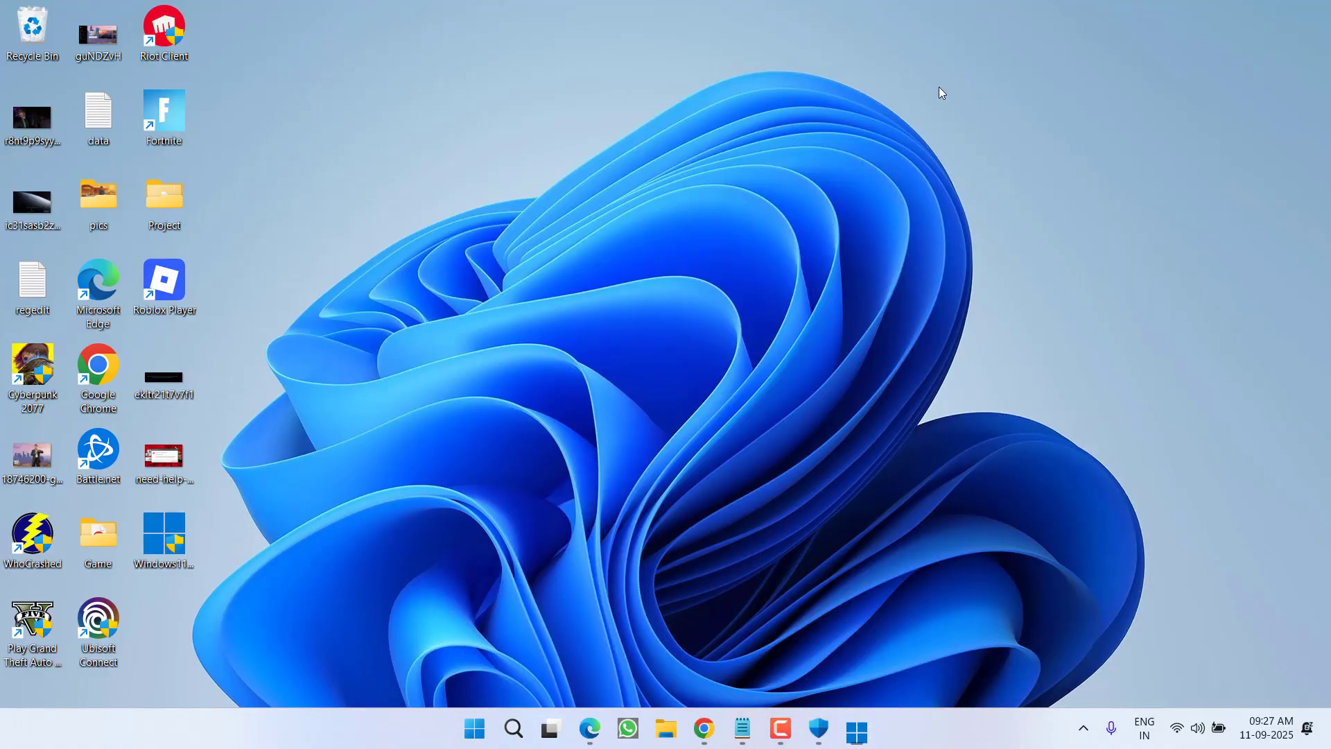
pyautogui.press('super+e')
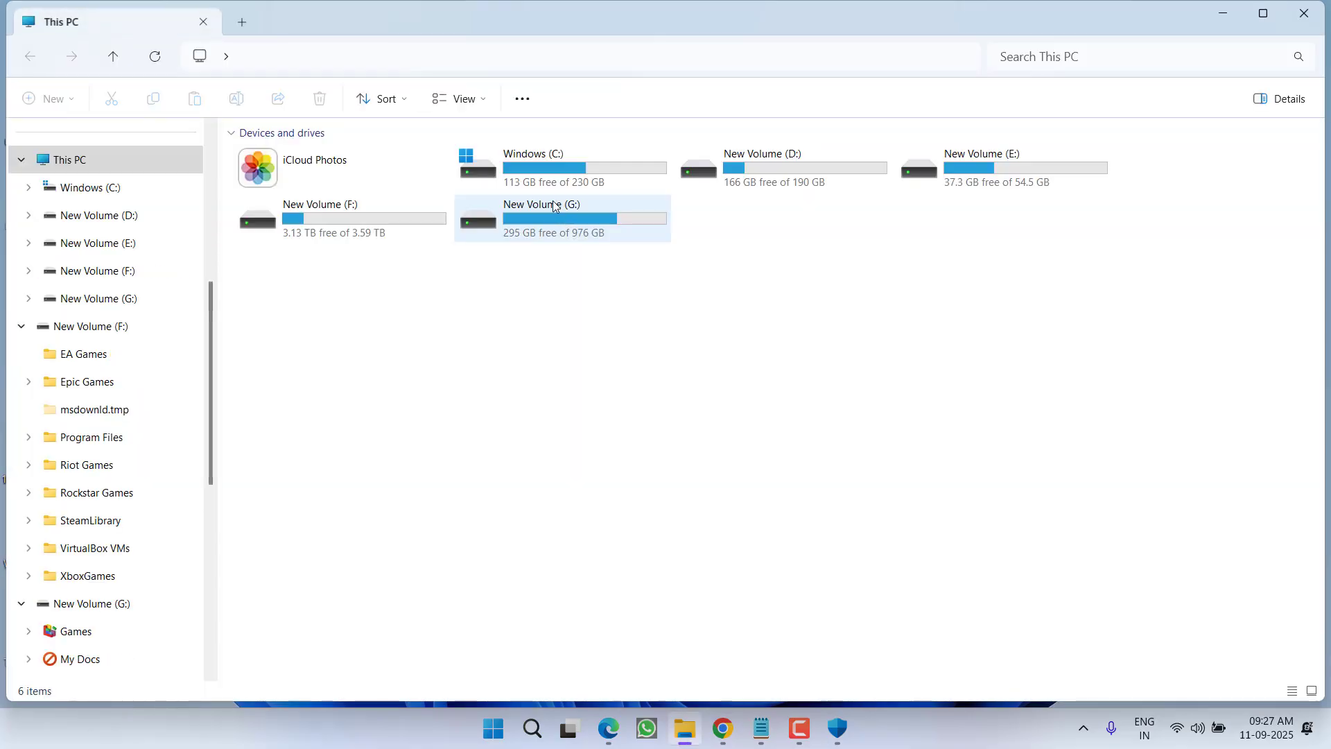
pyautogui.doubleClick(546, 153)
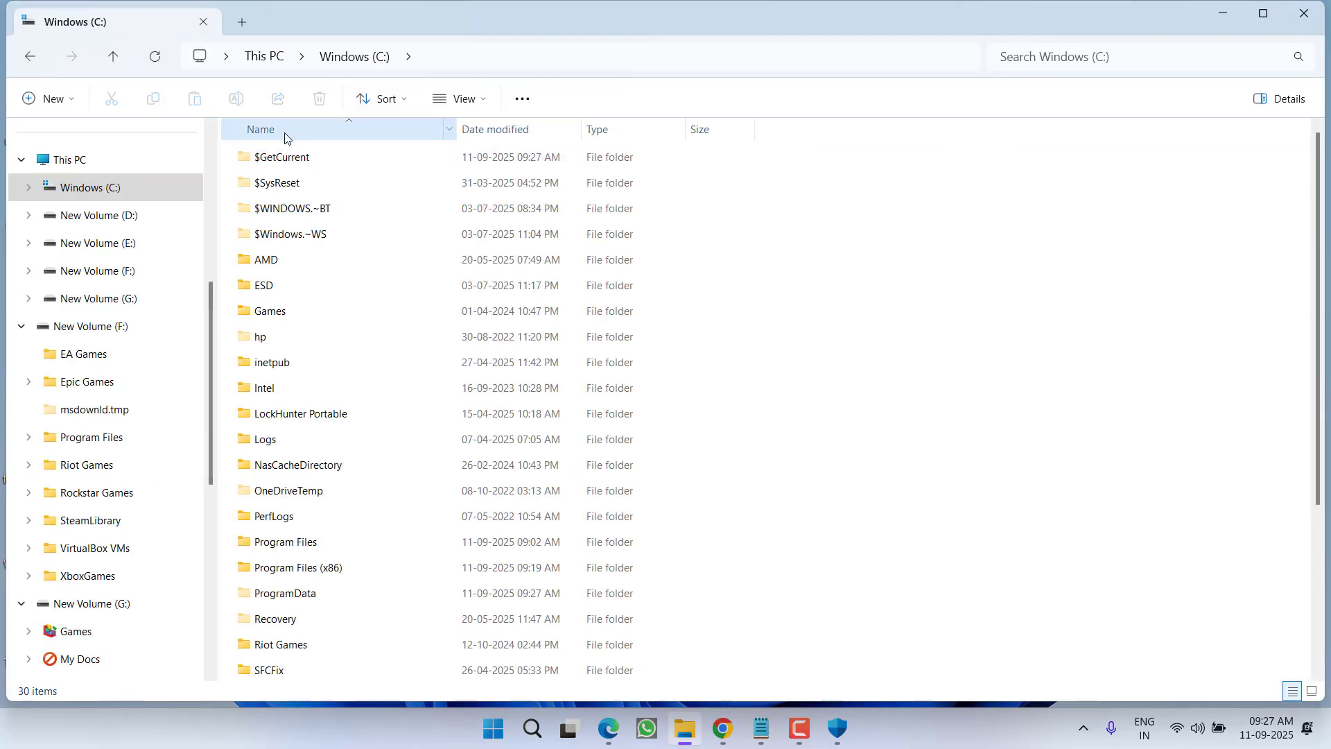
pyautogui.click(279, 157)
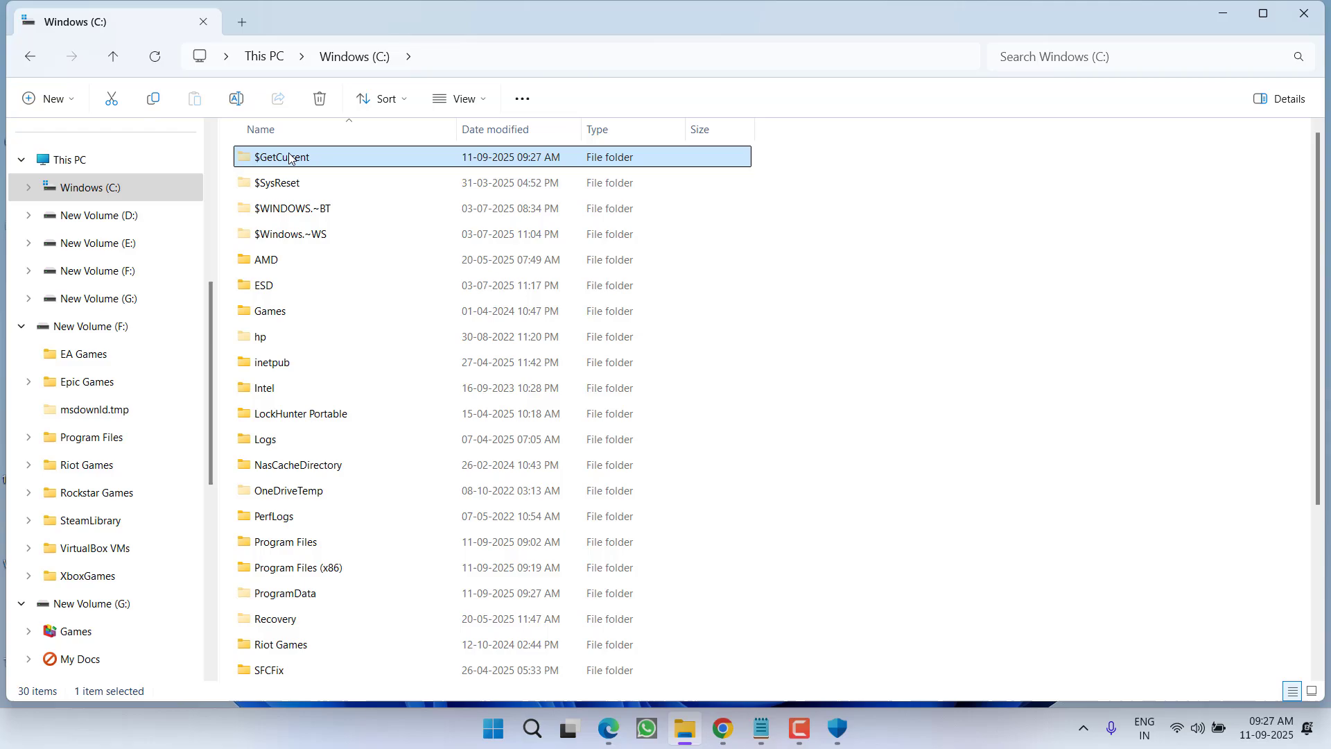
pyautogui.click(454, 98)
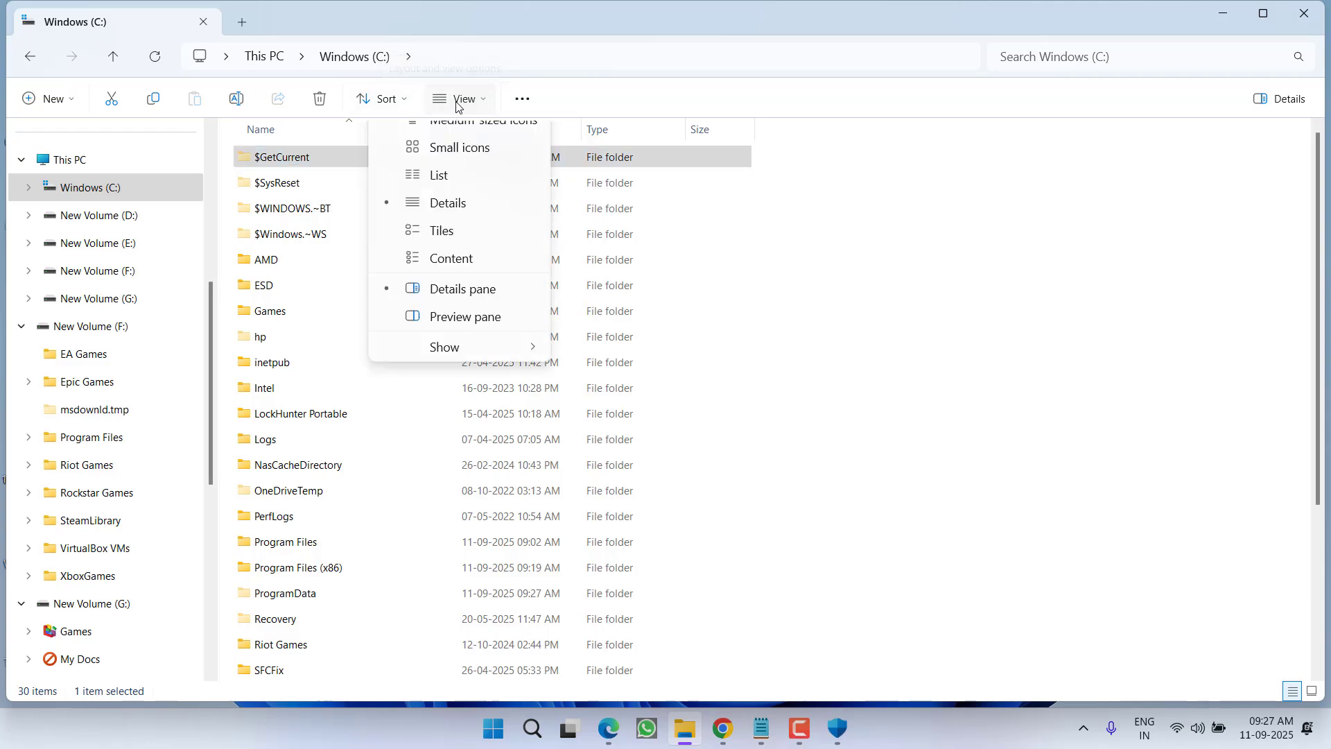
pyautogui.moveTo(469, 419)
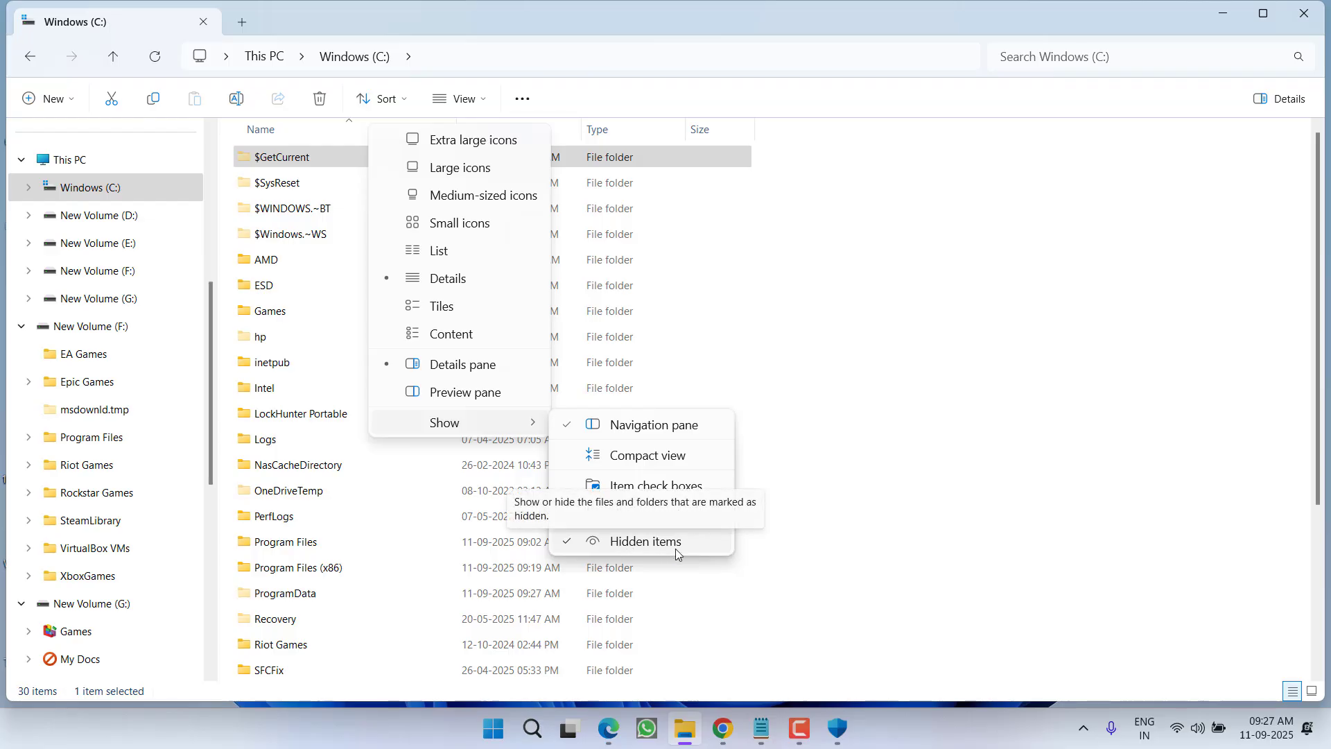
# Step: Copy $GetCurrent\Media onto the desktop, skipping the in-use boot.wim file
pyautogui.doubleClick(330, 154)
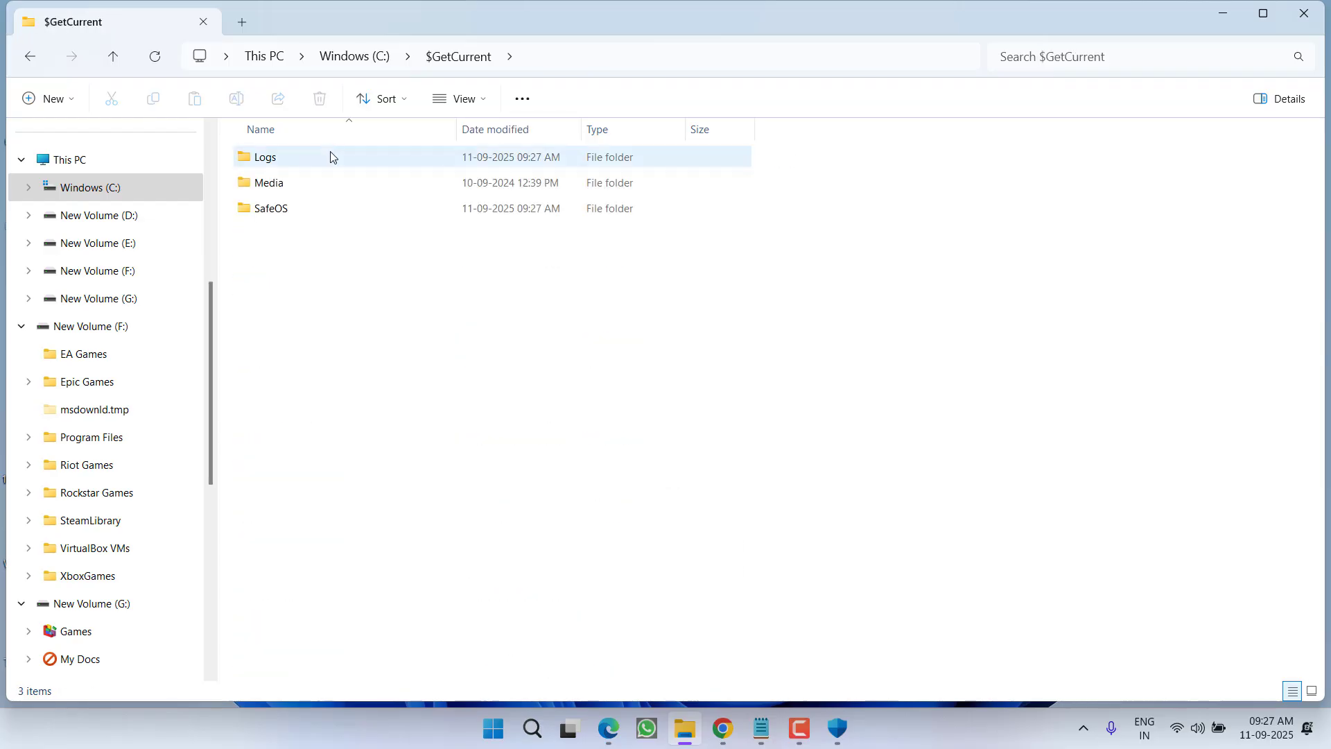
pyautogui.click(277, 186)
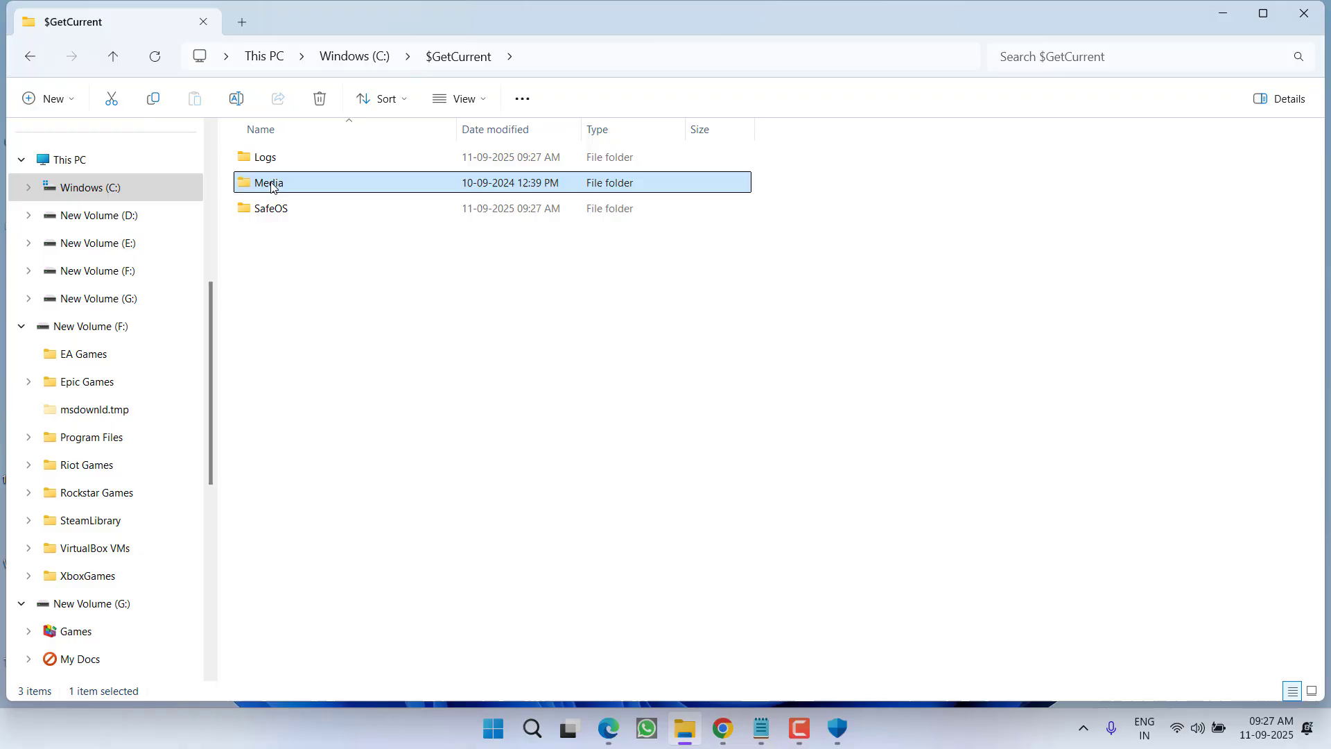
pyautogui.rightClick(271, 187)
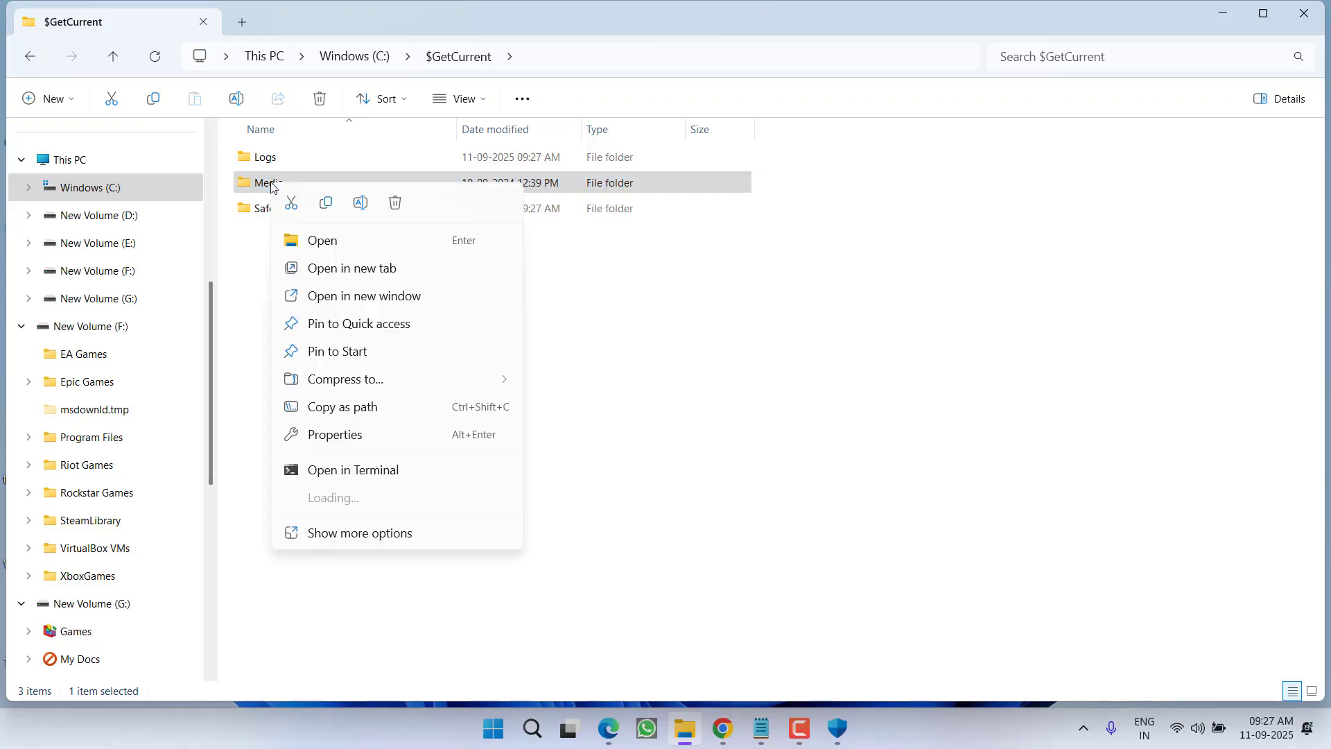
pyautogui.click(327, 204)
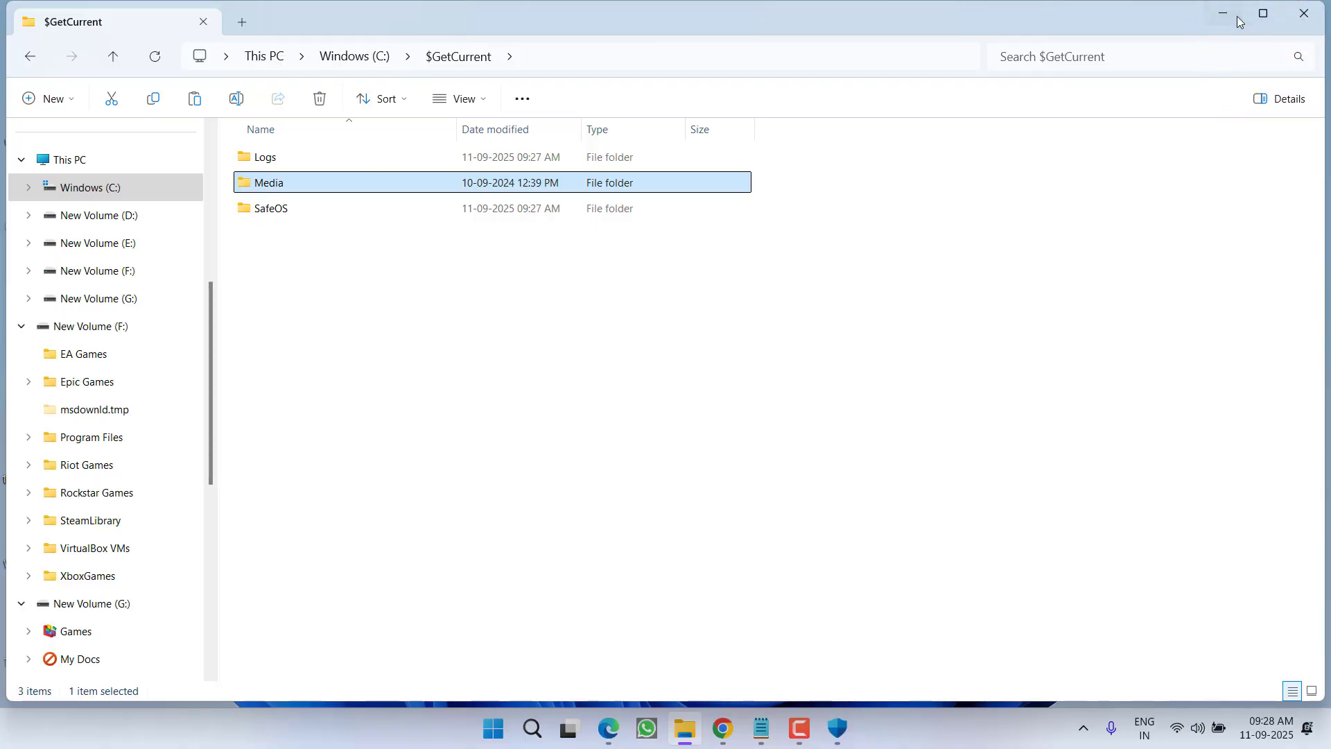
pyautogui.press('super+d')
pyautogui.rightClick(415, 173)
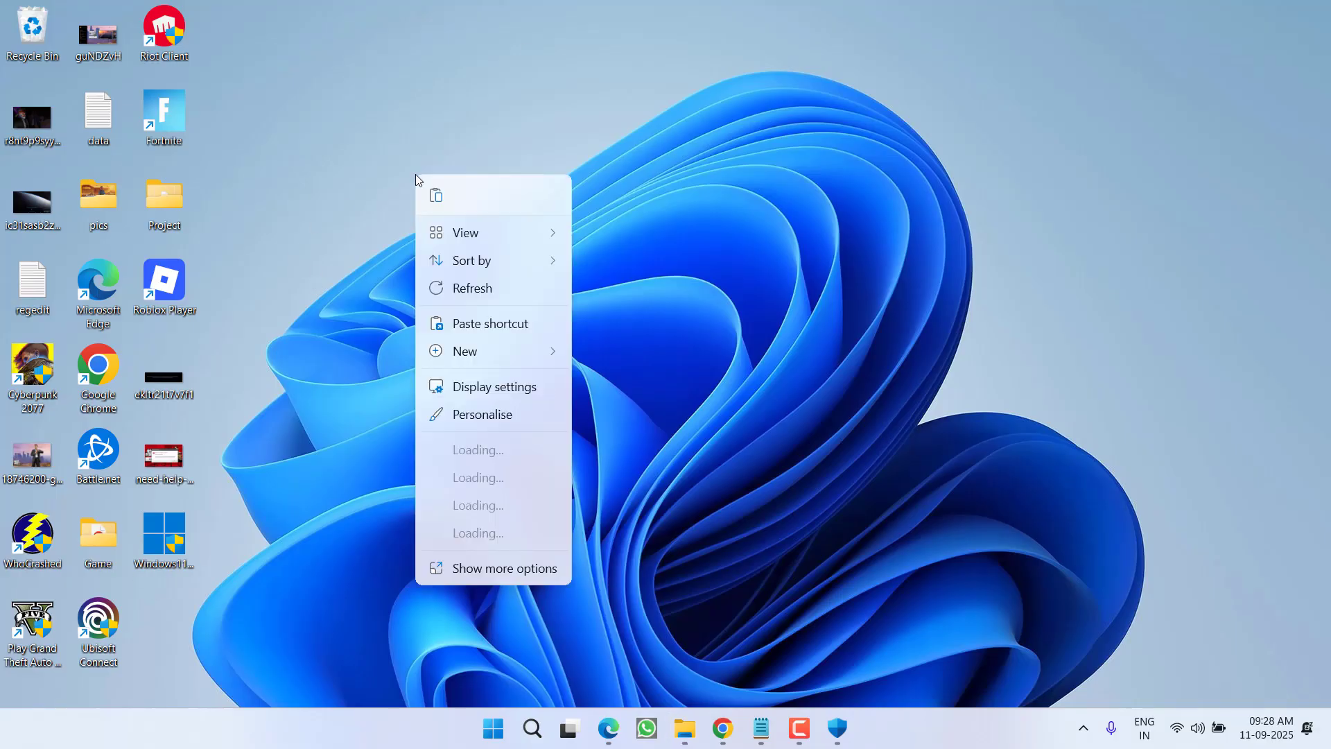
pyautogui.click(446, 194)
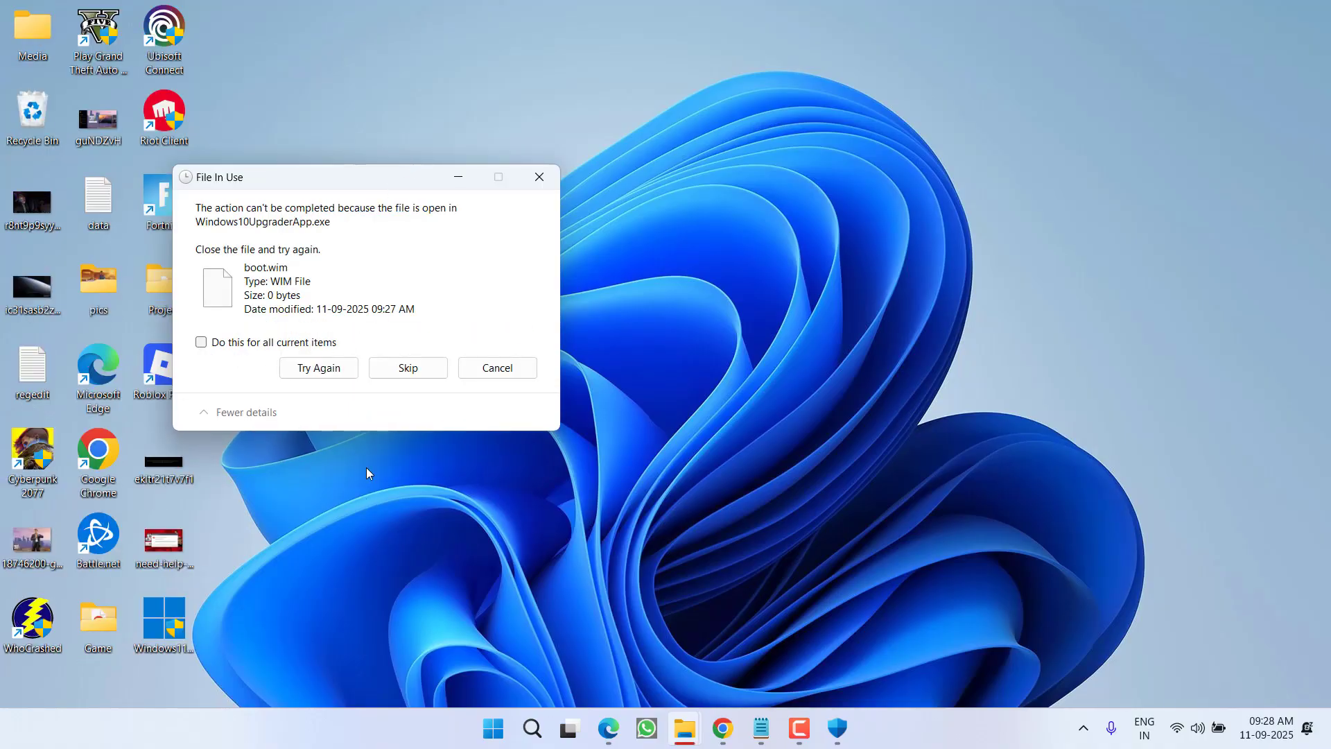
pyautogui.click(387, 375)
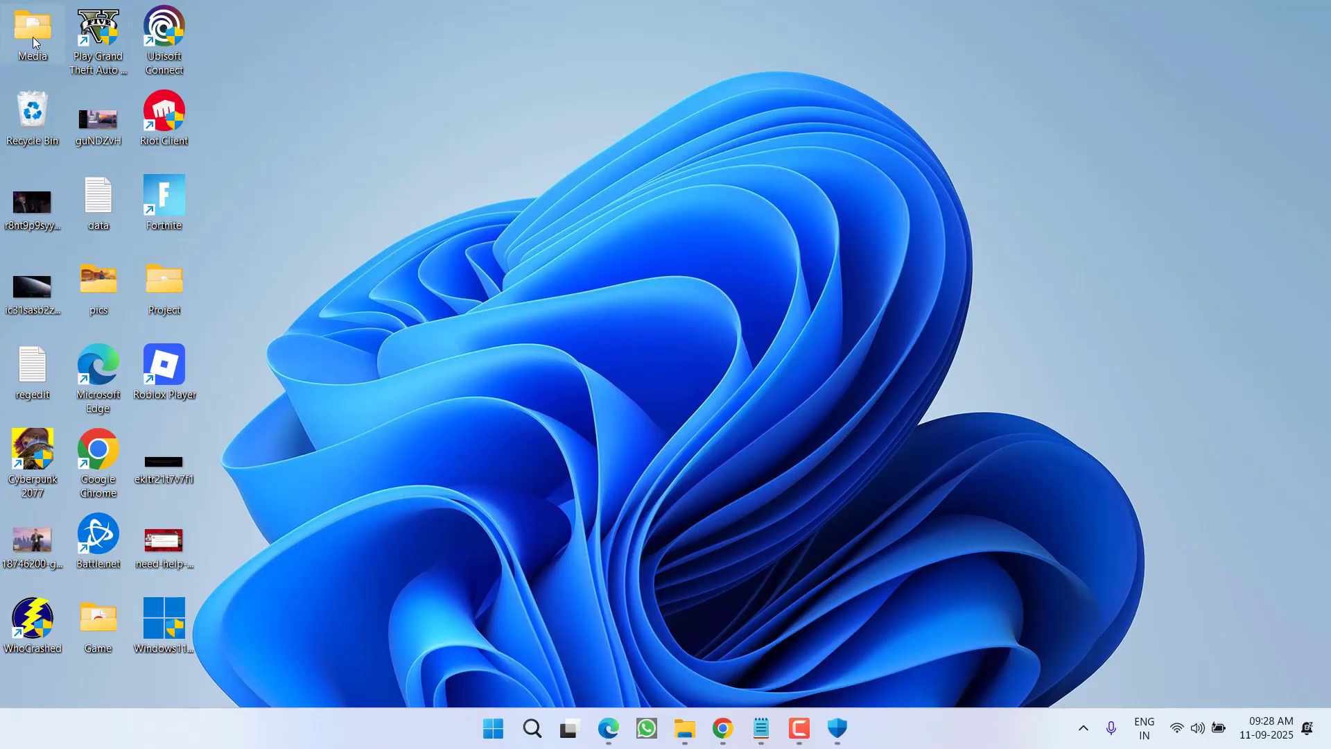
pyautogui.moveTo(32, 42)
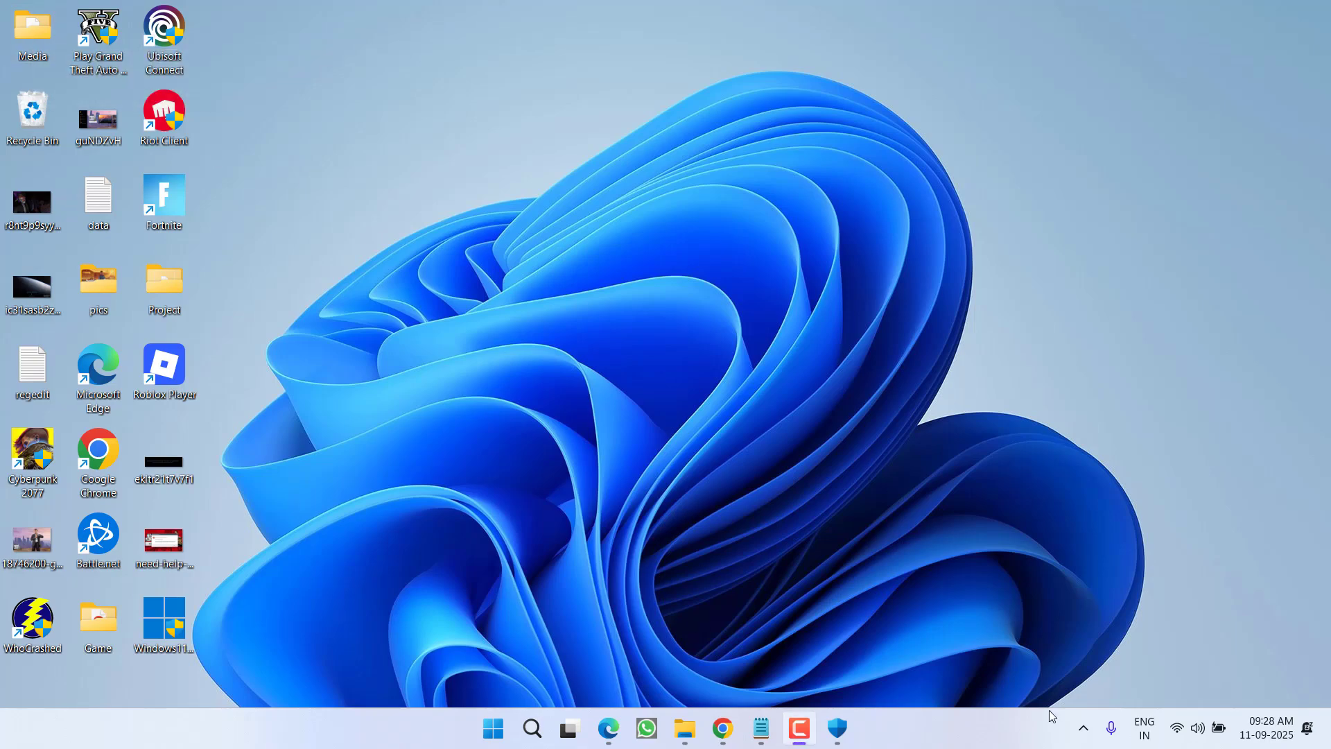
# Step: Check the assistant's 36% progress, then end the Windows Installation Assistant task in Task Manager
pyautogui.click(1083, 728)
pyautogui.click(1049, 678)
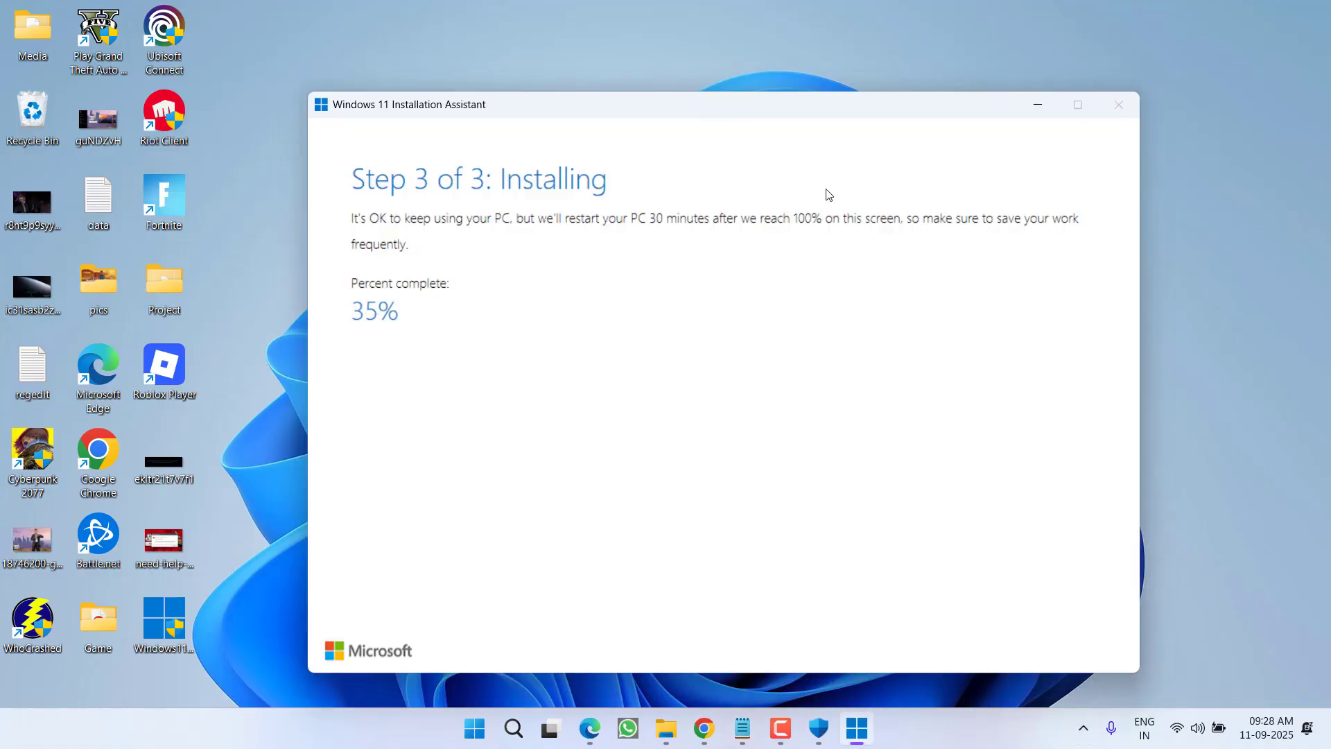
pyautogui.rightClick(967, 725)
pyautogui.click(995, 665)
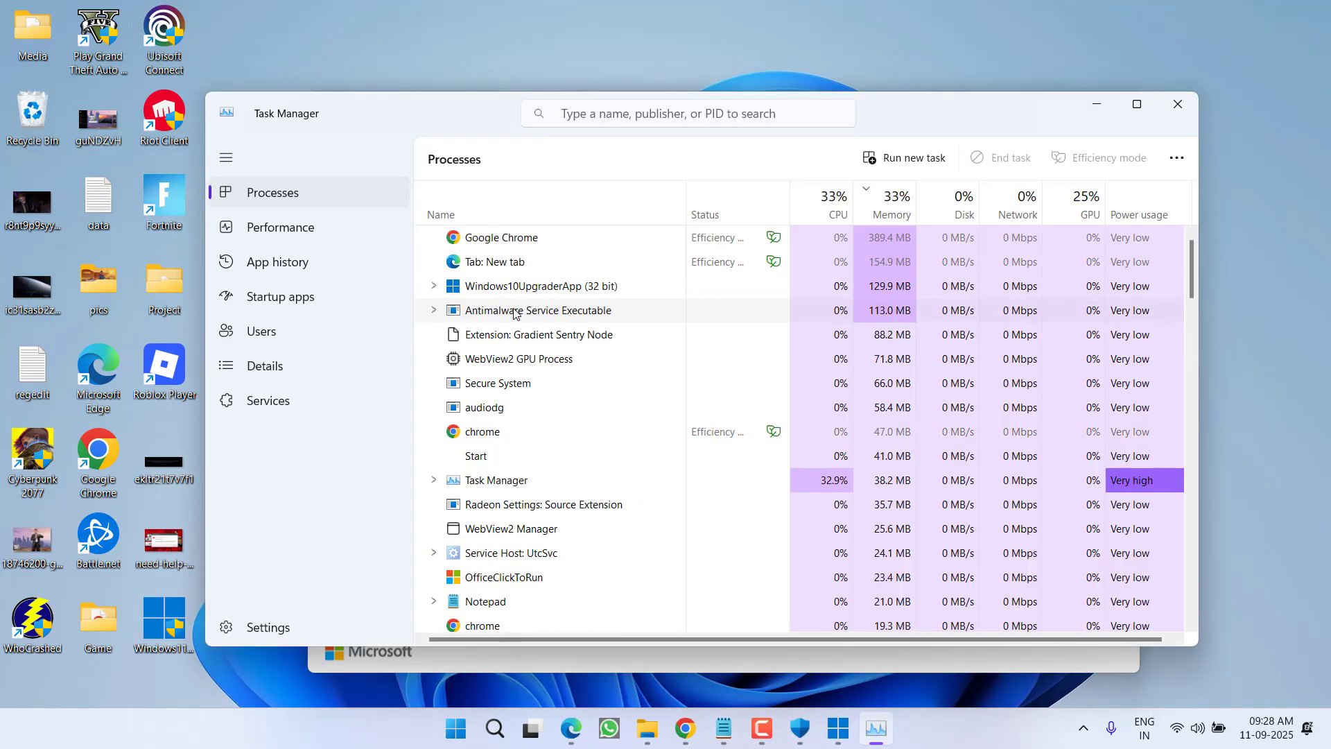
pyautogui.click(526, 334)
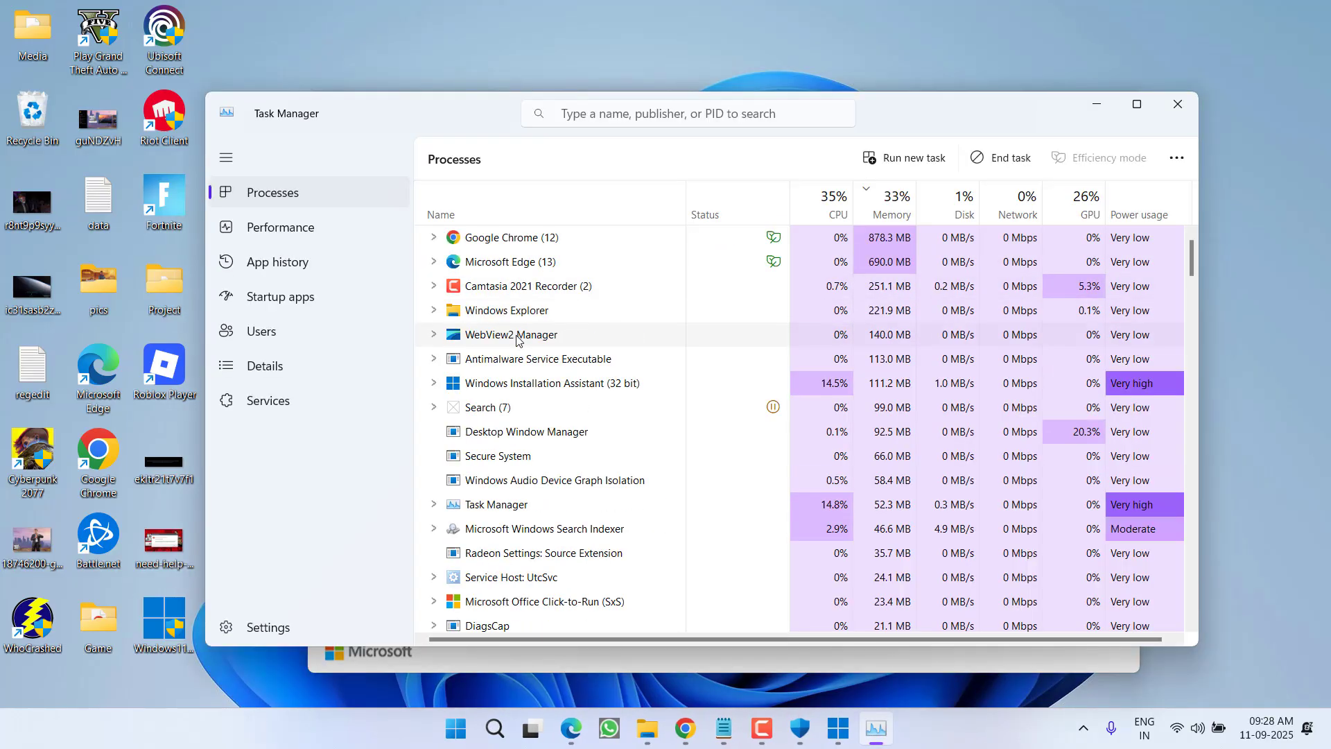
pyautogui.rightClick(486, 435)
pyautogui.click(510, 466)
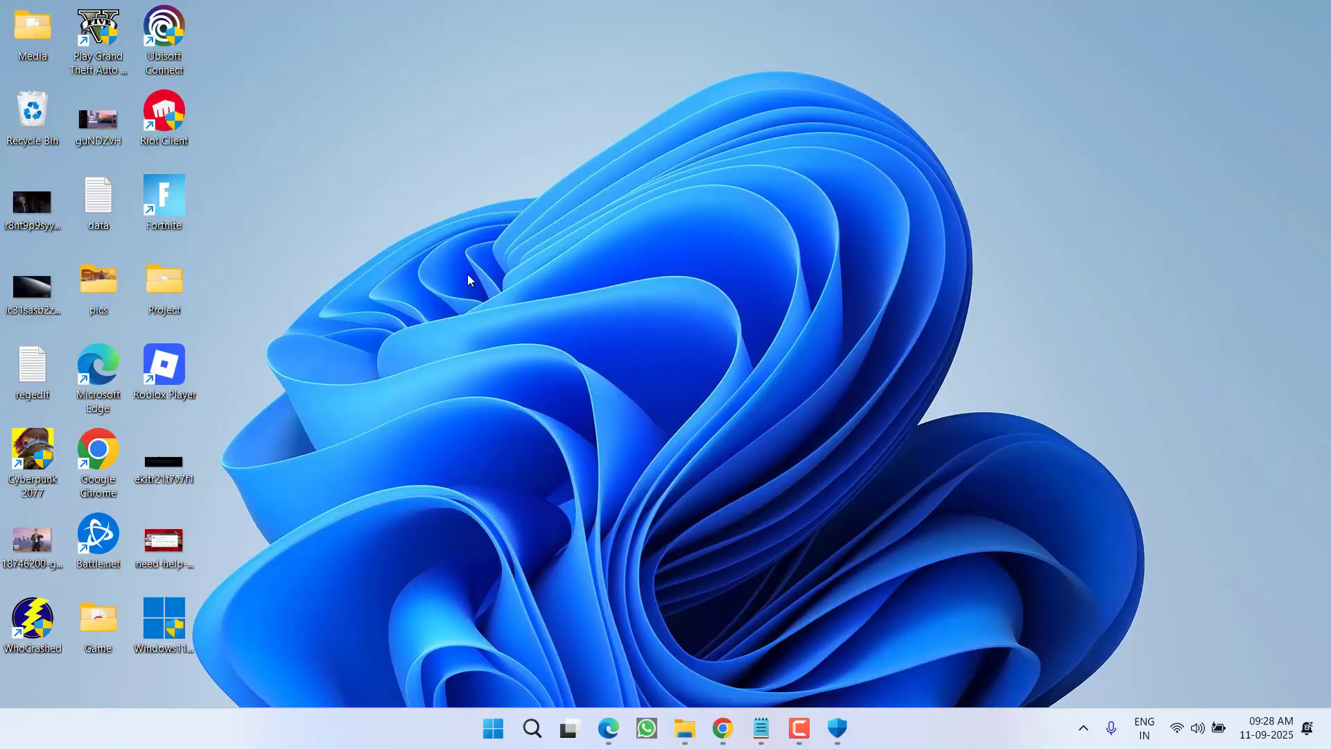
# Step: Delete the Media folder from C:\$GetCurrent and shrink the Explorer window to reveal desktop icons
pyautogui.press('super+e')
pyautogui.doubleClick(544, 172)
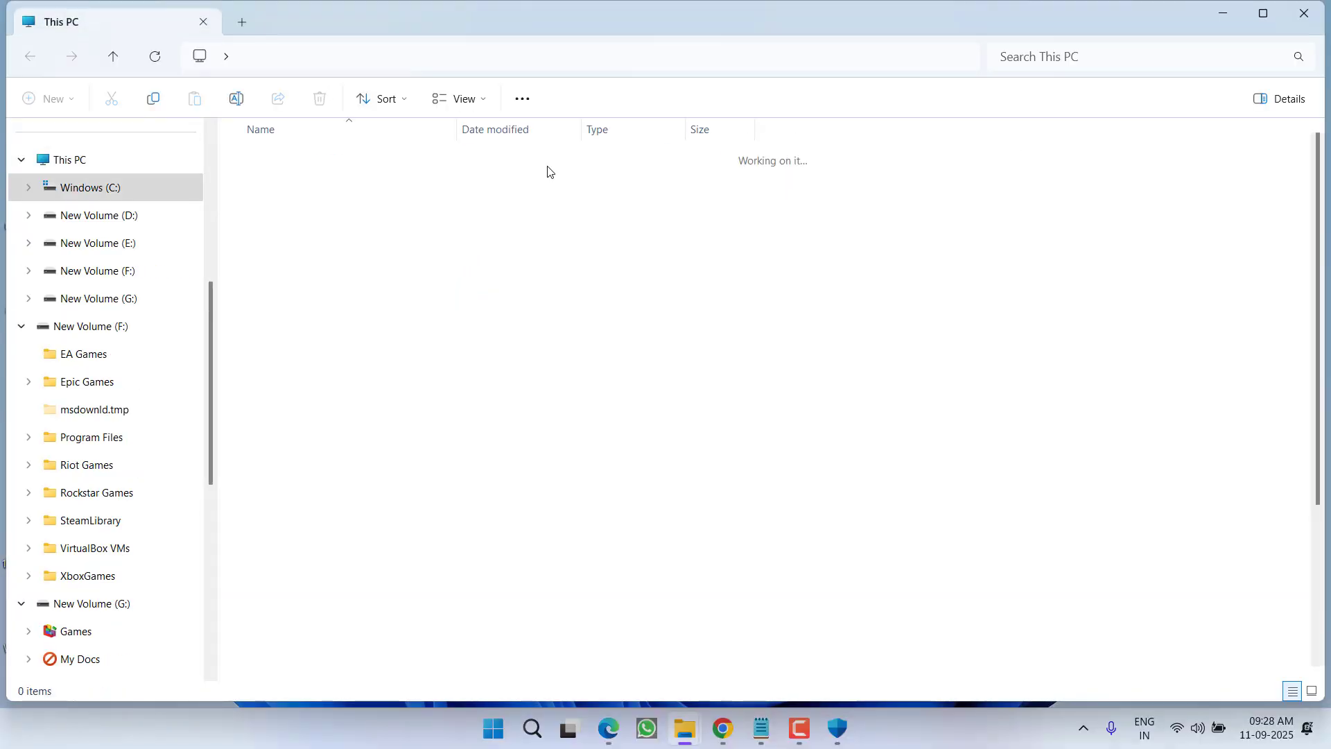
pyautogui.doubleClick(286, 157)
pyautogui.click(257, 184)
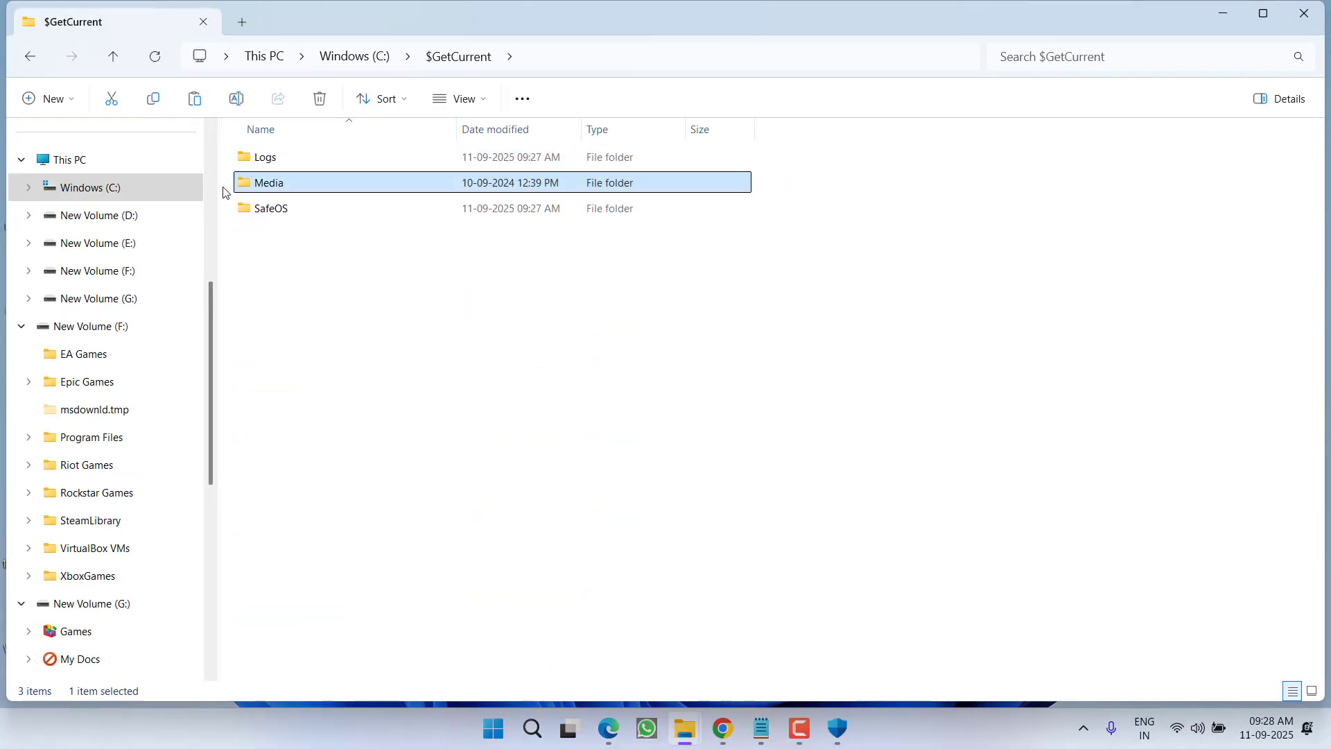
pyautogui.rightClick(267, 188)
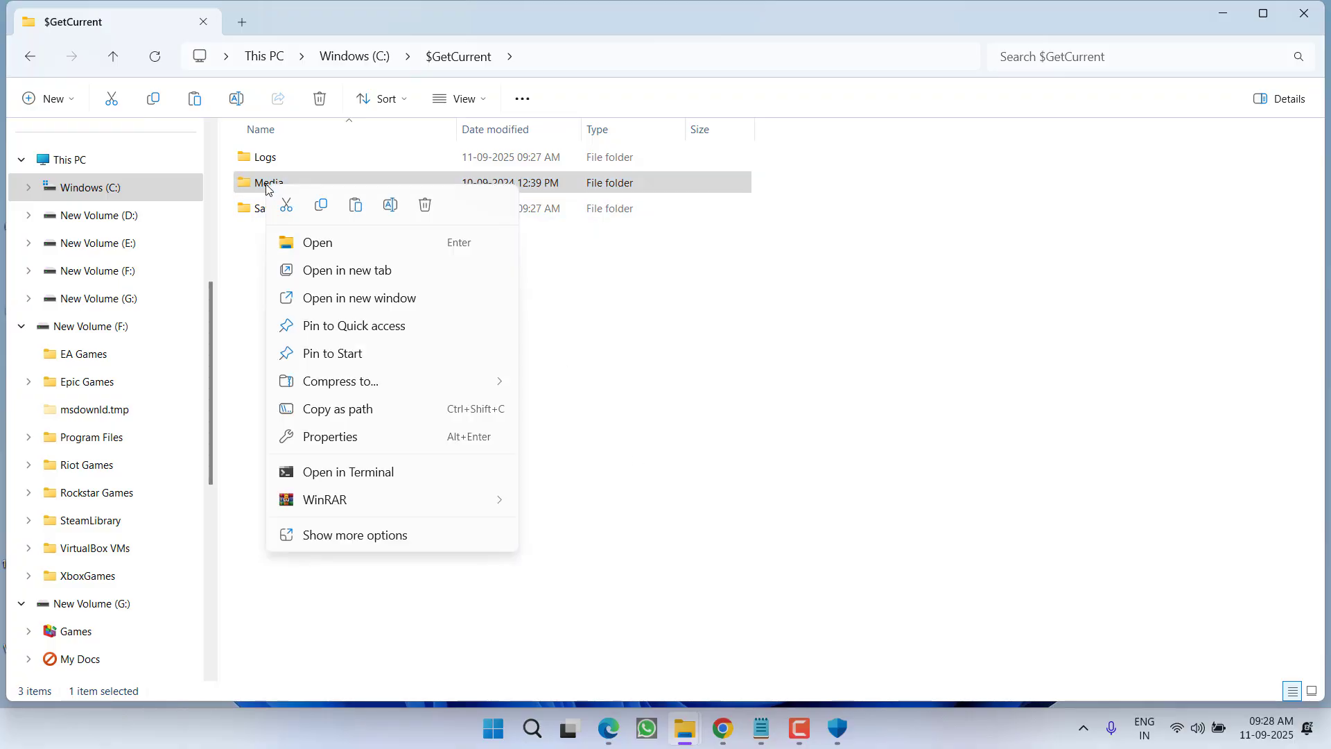
pyautogui.click(425, 205)
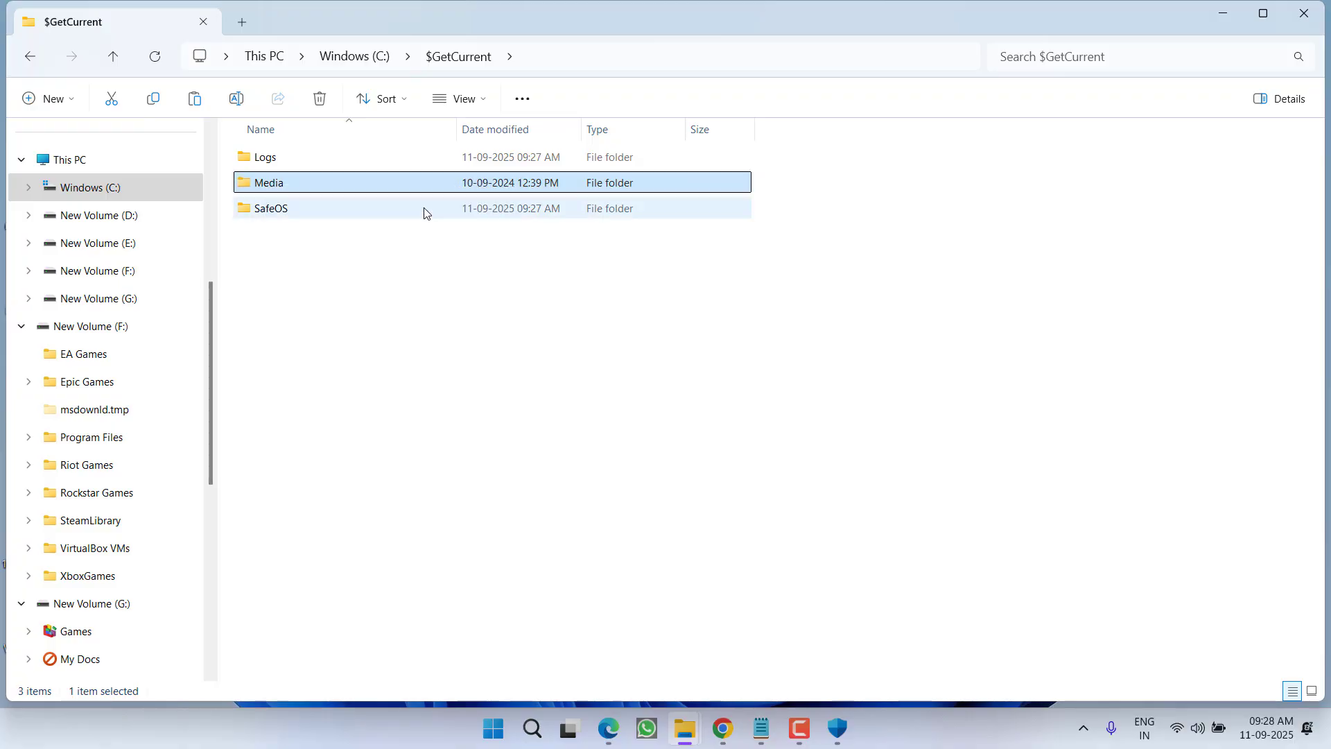
pyautogui.click(1263, 13)
pyautogui.moveTo(83, 16); pyautogui.dragTo(398, 79)
# Step: Paste the desktop Media folder into C:\$GetCurrent, continuing through the administrator access prompt
pyautogui.click(27, 33)
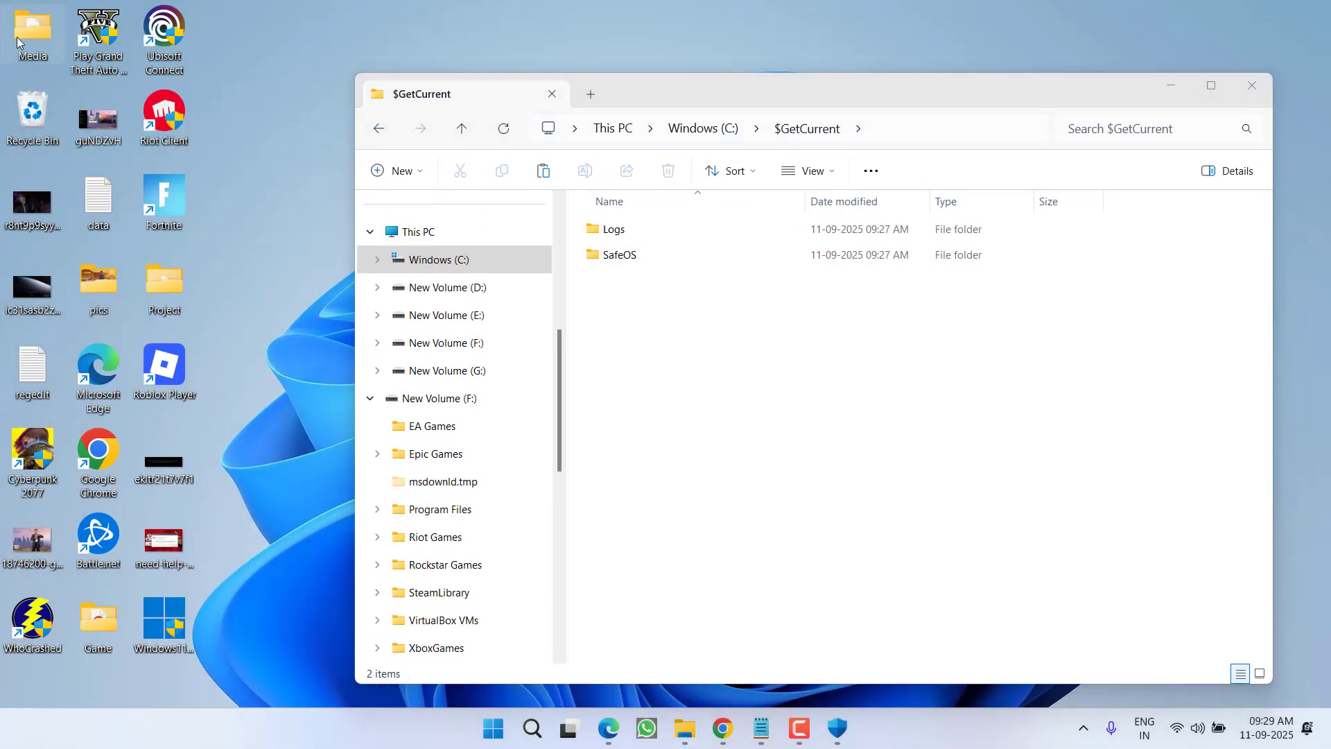
pyautogui.rightClick(25, 42)
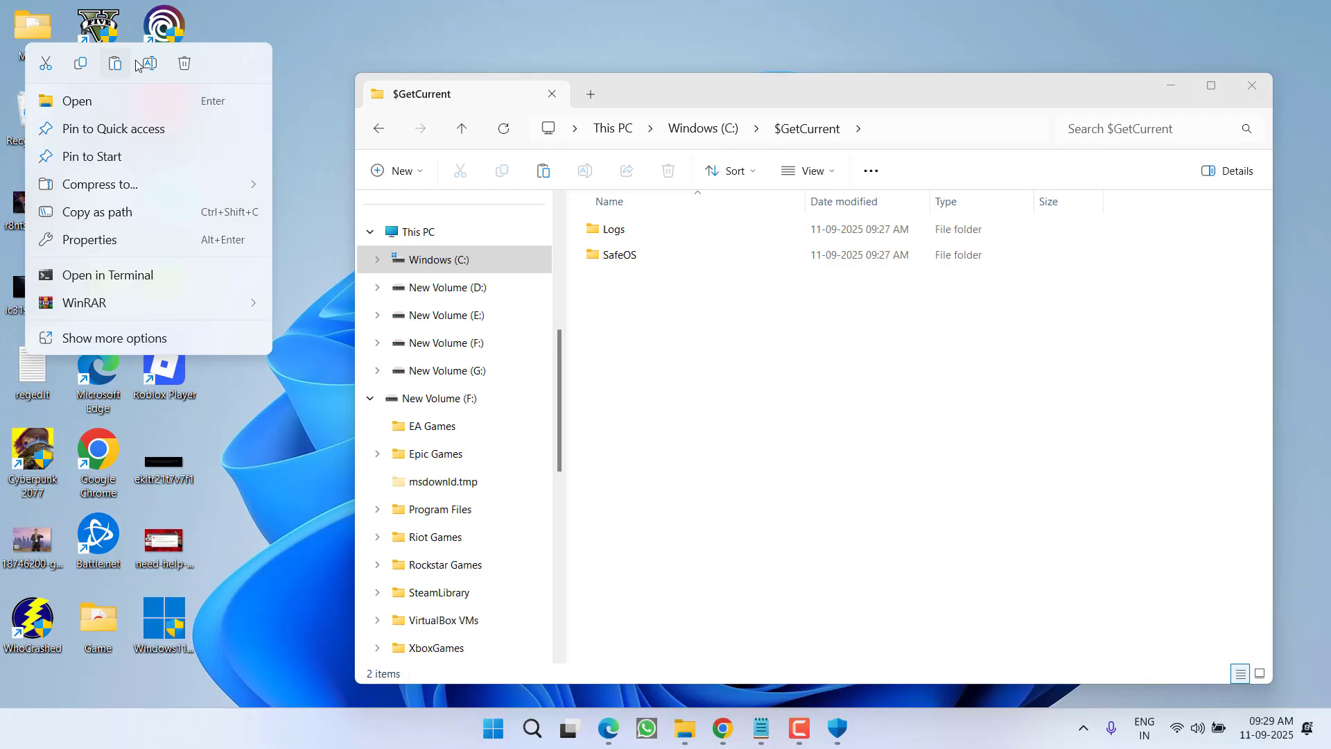
pyautogui.click(80, 63)
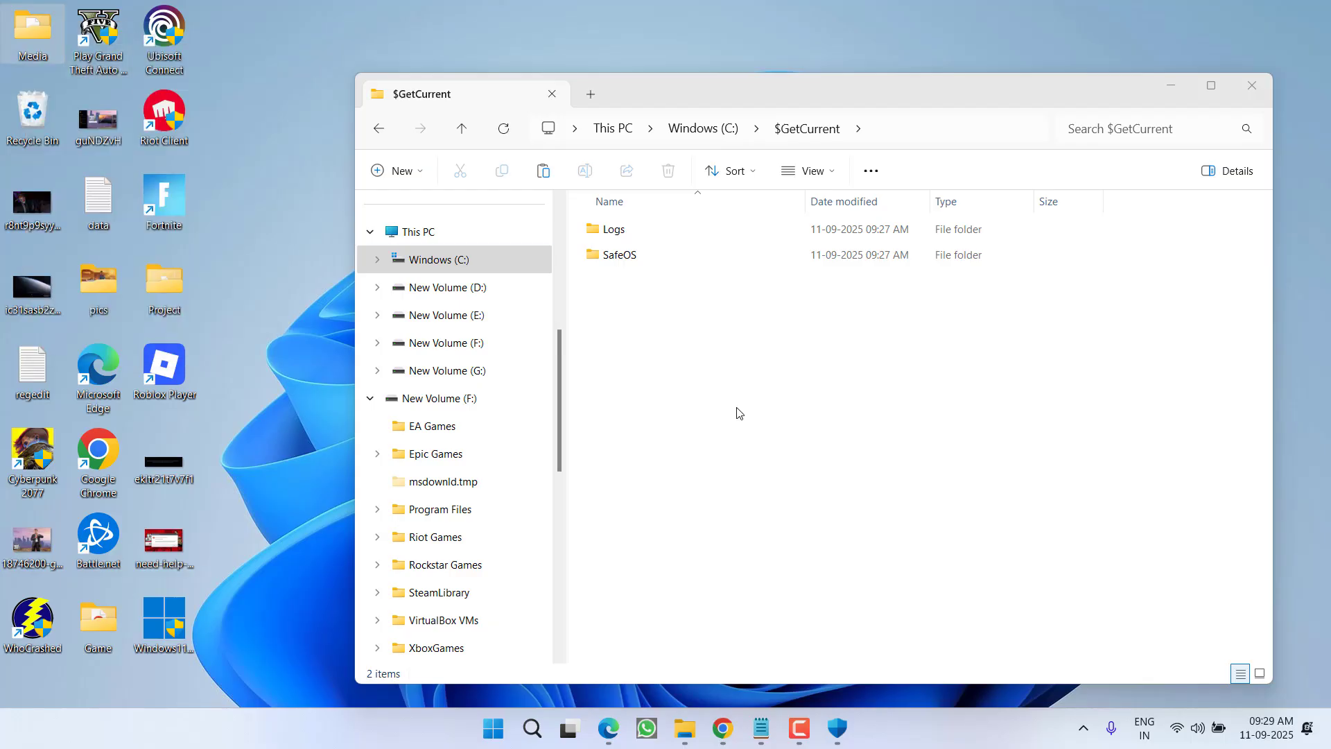
pyautogui.rightClick(600, 317)
pyautogui.click(617, 318)
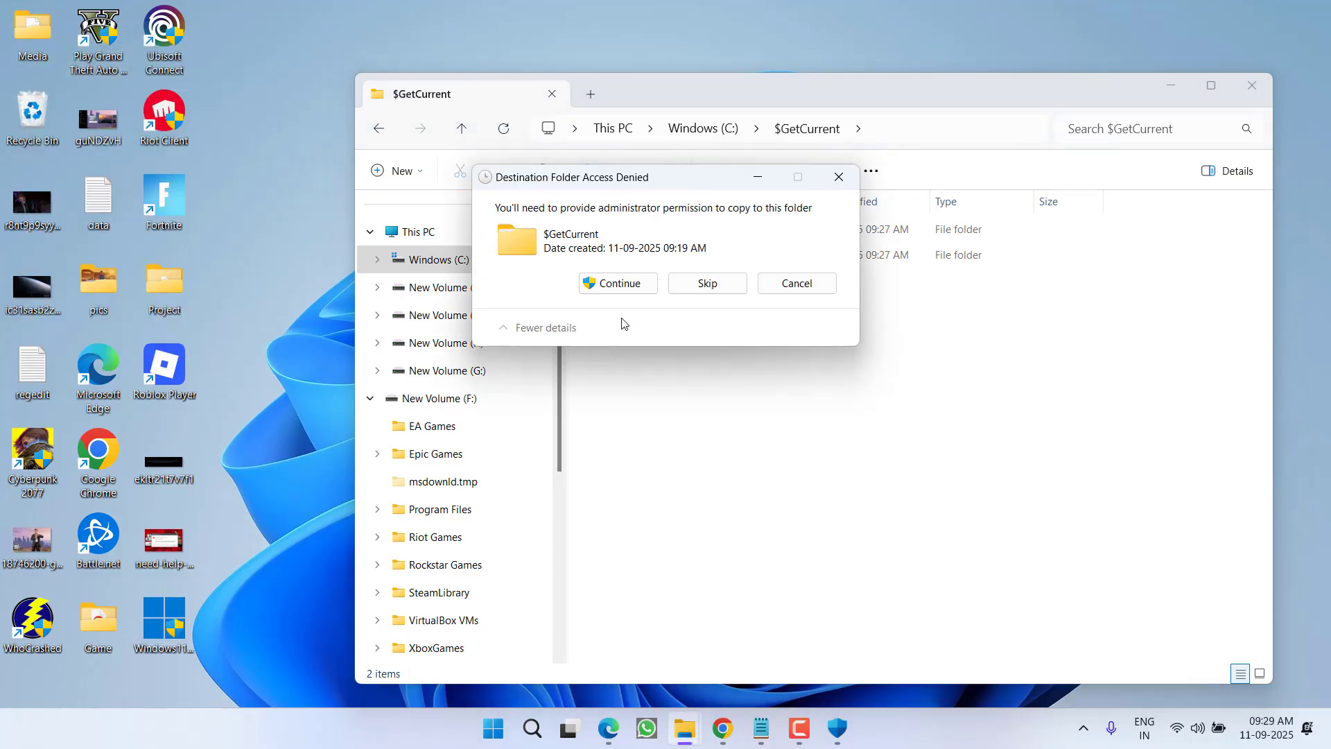
pyautogui.click(609, 282)
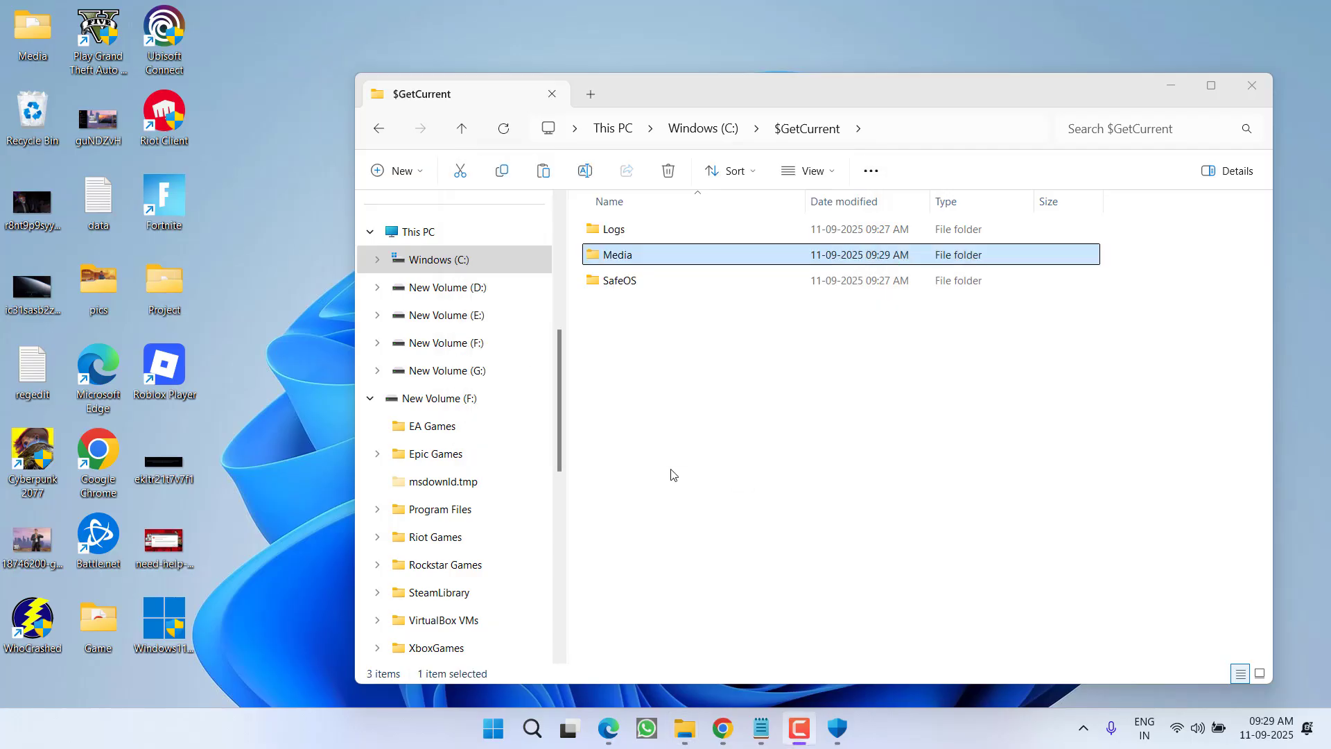
# Step: Open the restored Media folder and bring up the right-click menu for its setup file
pyautogui.doubleClick(618, 257)
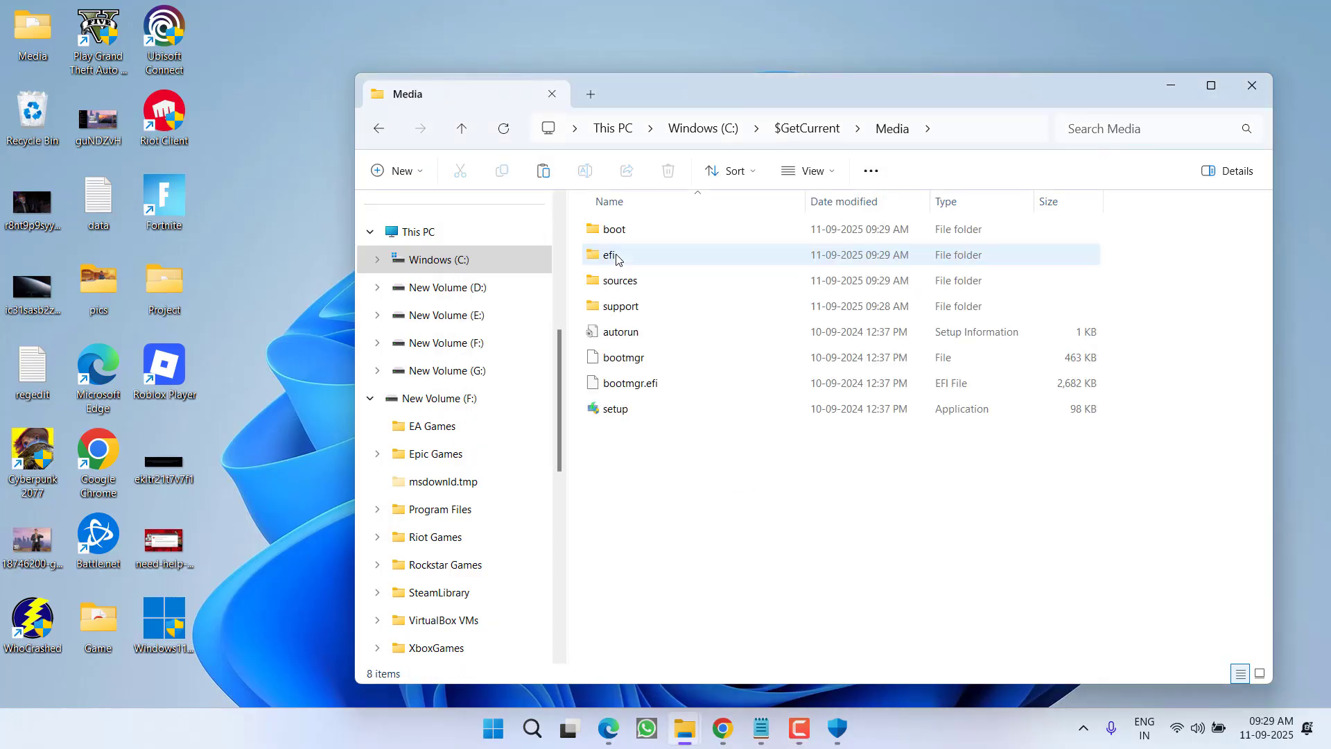
pyautogui.click(605, 413)
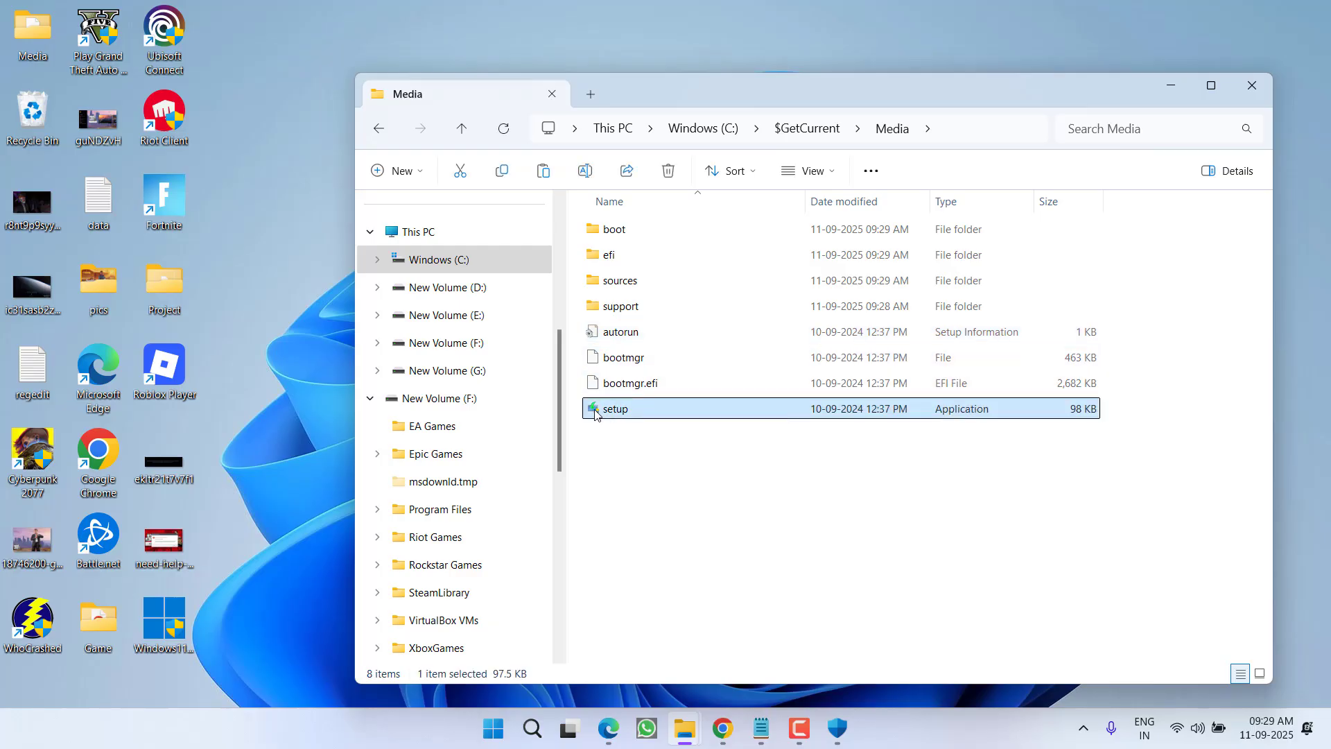
pyautogui.rightClick(611, 409)
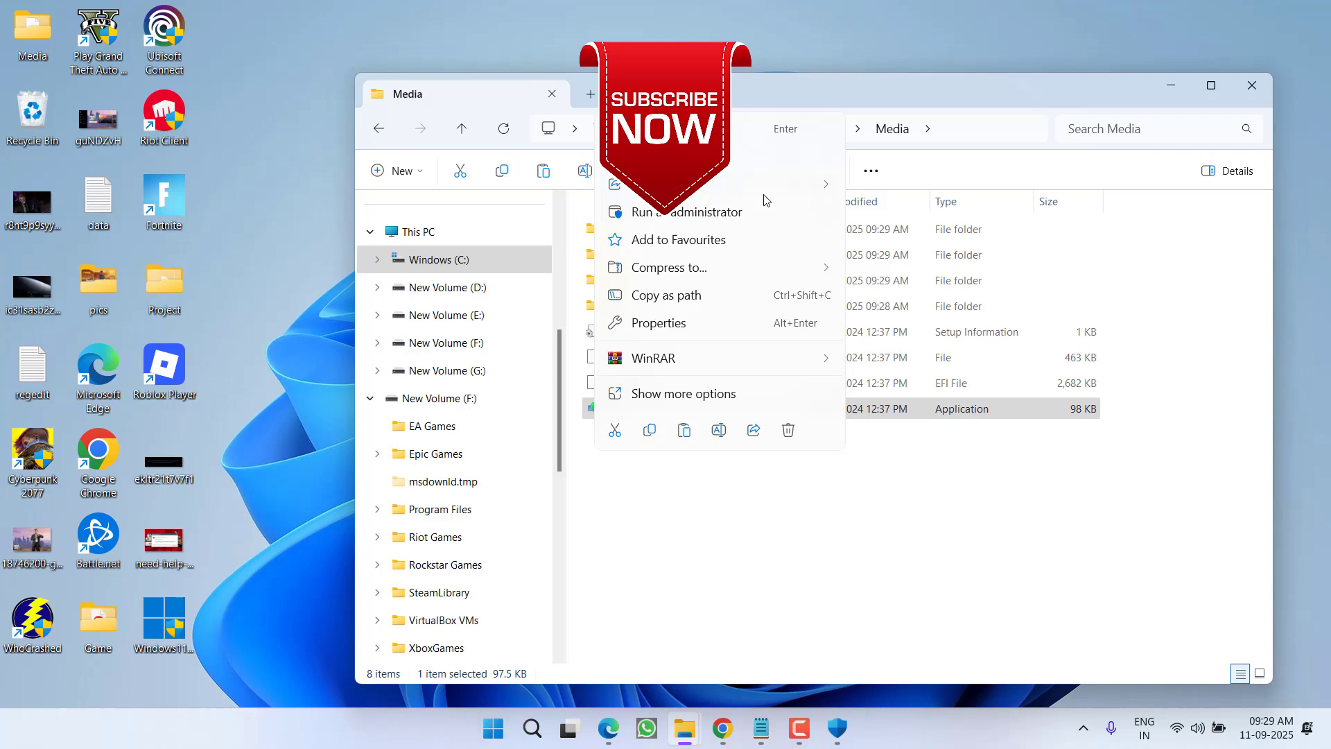
# Step: Run setup as administrator and minimize the Media folder window to reveal the desktop
pyautogui.moveTo(765, 193)
pyautogui.click(676, 582)
pyautogui.click(664, 578)
pyautogui.click(1170, 85)
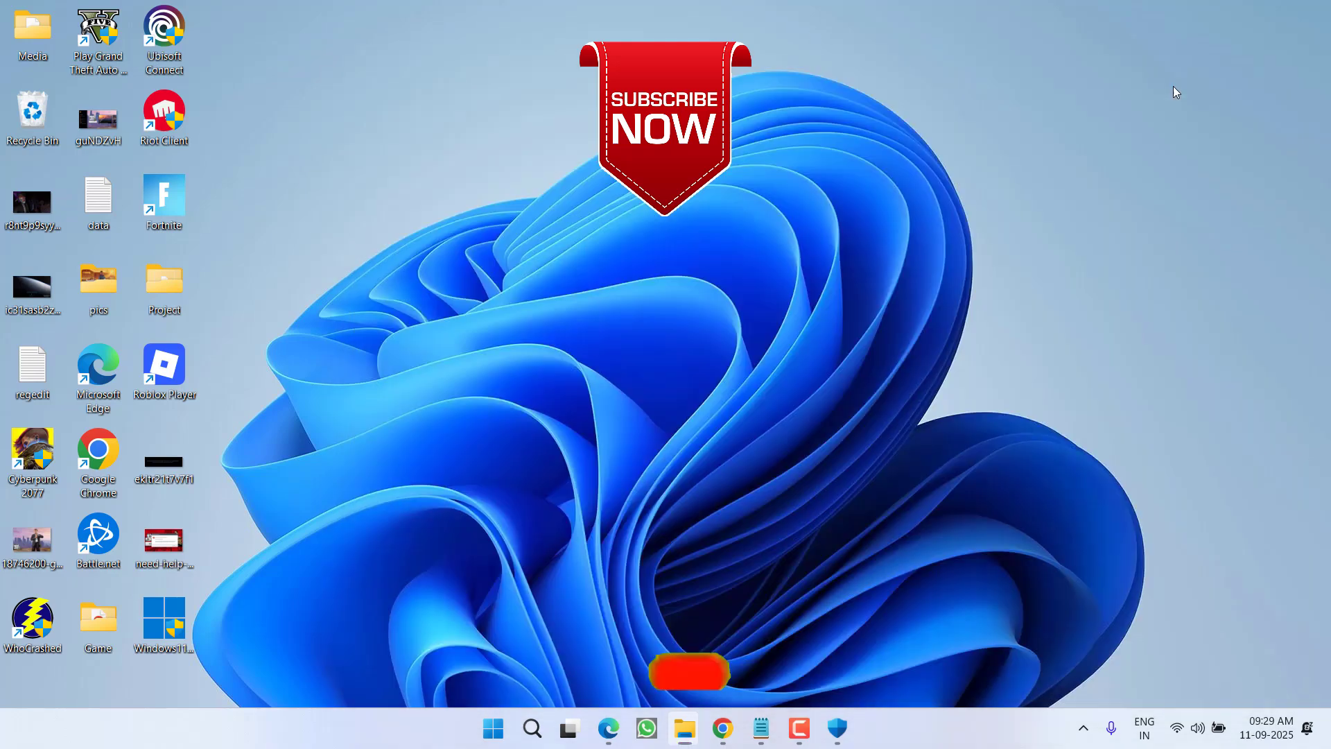